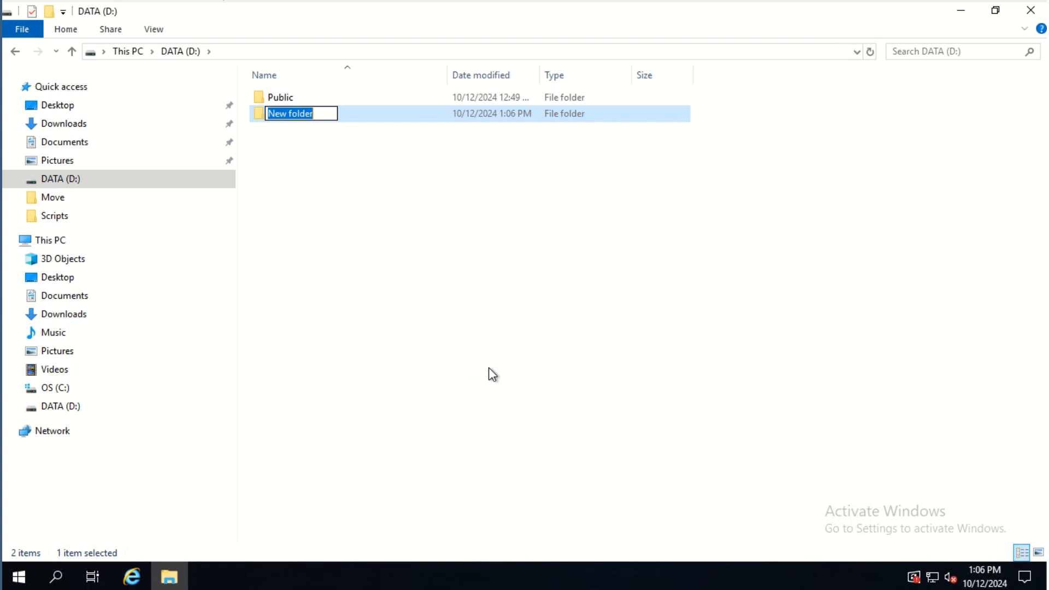
Rename the new folder to Users and share it on the network
{"action": "type", "text": "Users"}
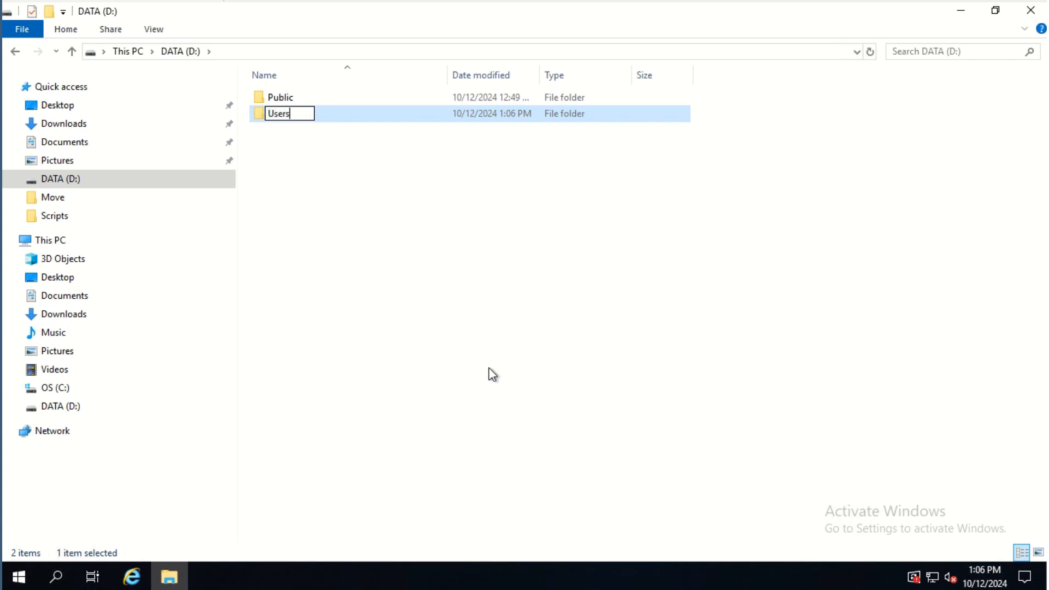
{"action": "key", "text": "Return"}
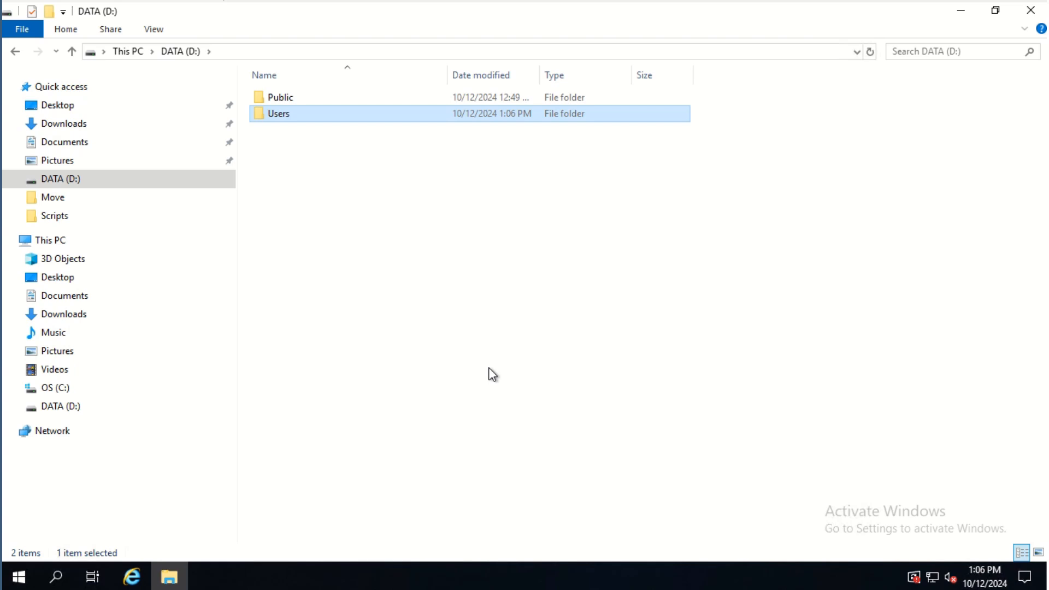
{"action": "right_click", "coordinate": [266, 116]}
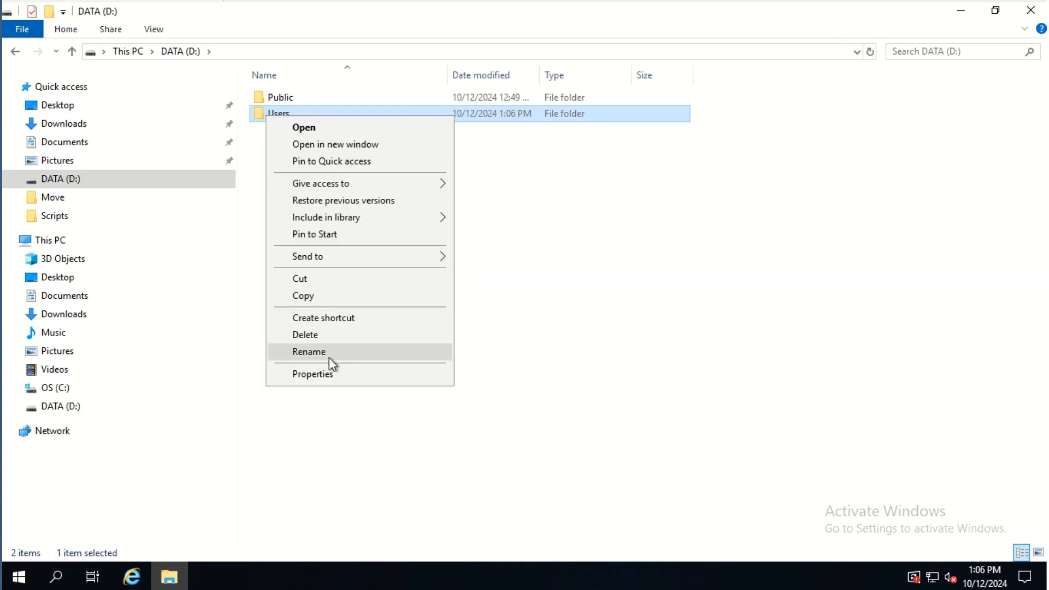
{"action": "left_click", "coordinate": [327, 372]}
{"action": "left_click", "coordinate": [343, 154]}
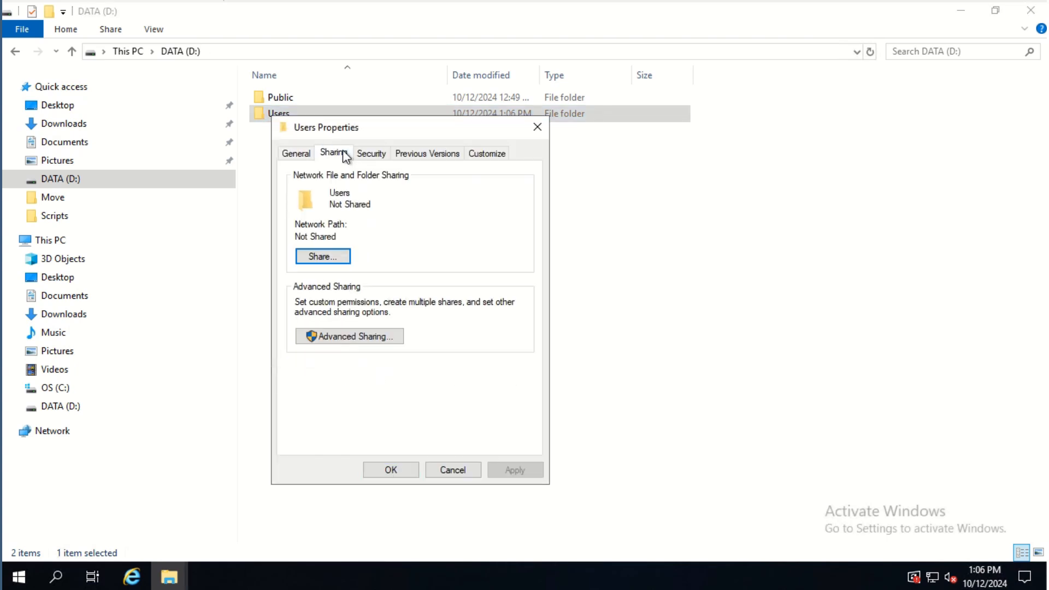
{"action": "left_click", "coordinate": [338, 255]}
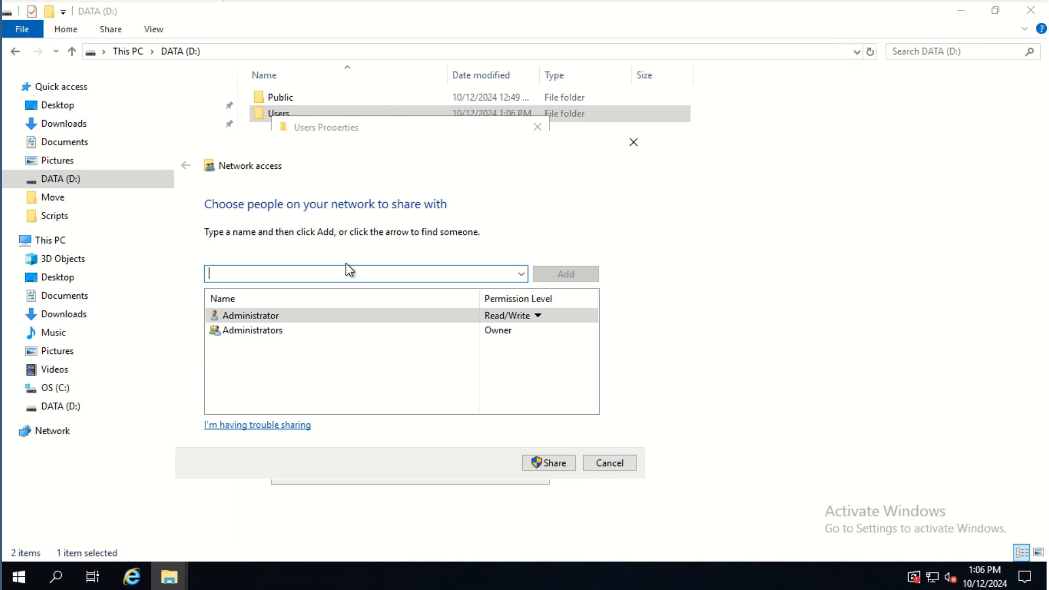
{"action": "left_click", "coordinate": [525, 459]}
{"action": "left_click", "coordinate": [618, 467]}
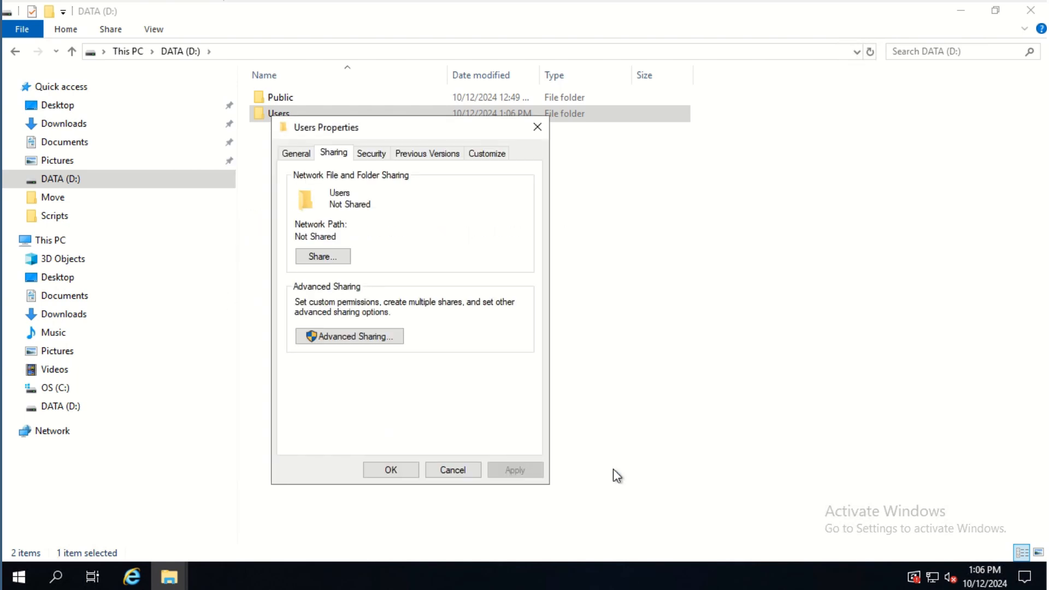
In share permissions, remove Everyone and Administrators and give Domain Admins Full Control
{"action": "left_click", "coordinate": [354, 336]}
{"action": "left_click", "coordinate": [347, 363]}
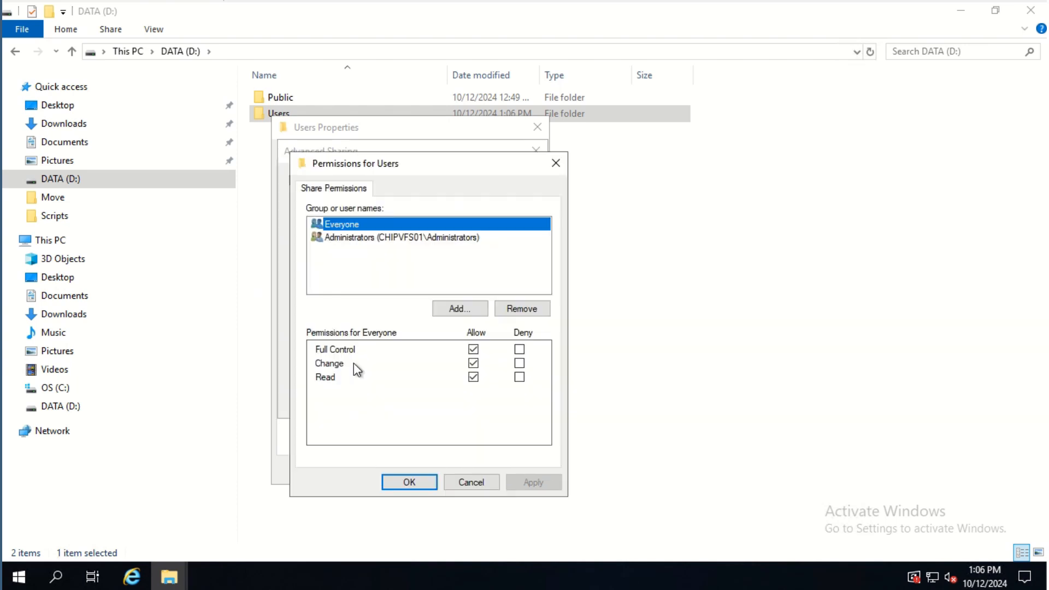
{"action": "left_click", "coordinate": [507, 315]}
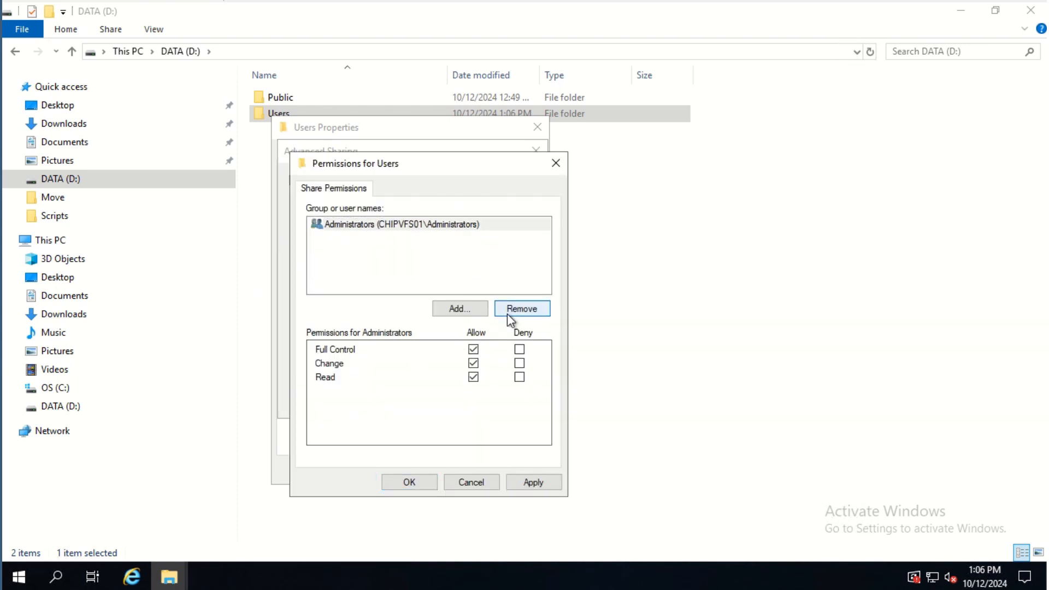
{"action": "left_click", "coordinate": [507, 313]}
{"action": "left_click", "coordinate": [471, 314]}
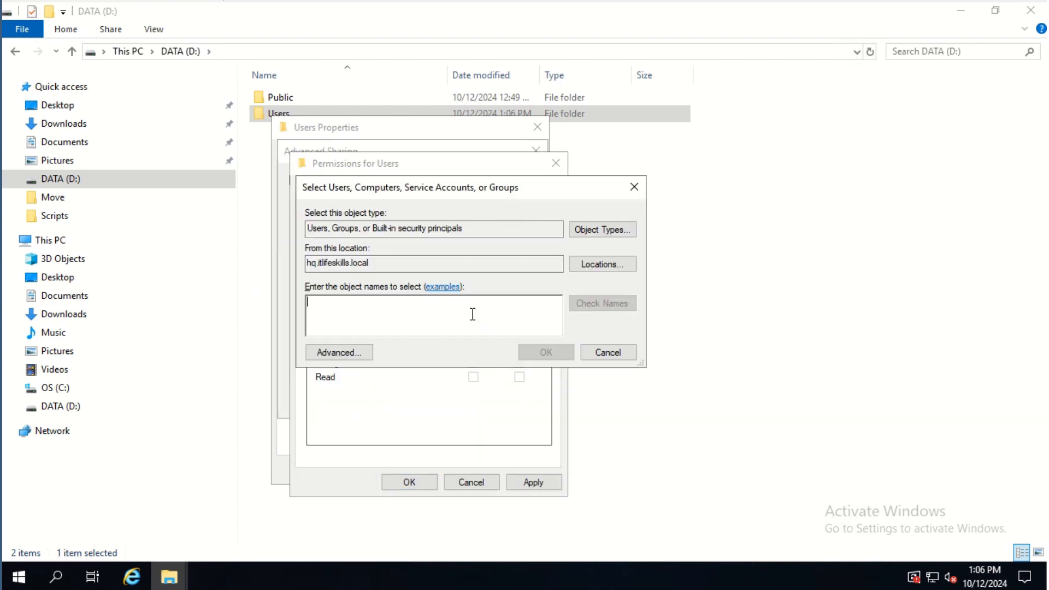
{"action": "type", "text": "Doma"}
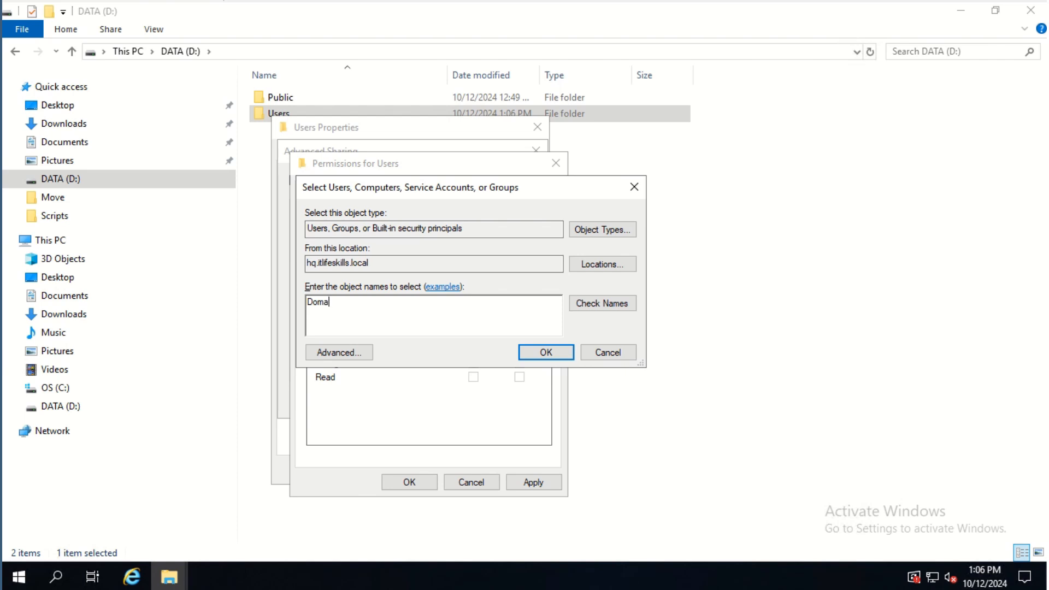
{"action": "type", "text": "in Admins"}
{"action": "left_click", "coordinate": [613, 303]}
{"action": "left_click", "coordinate": [545, 352]}
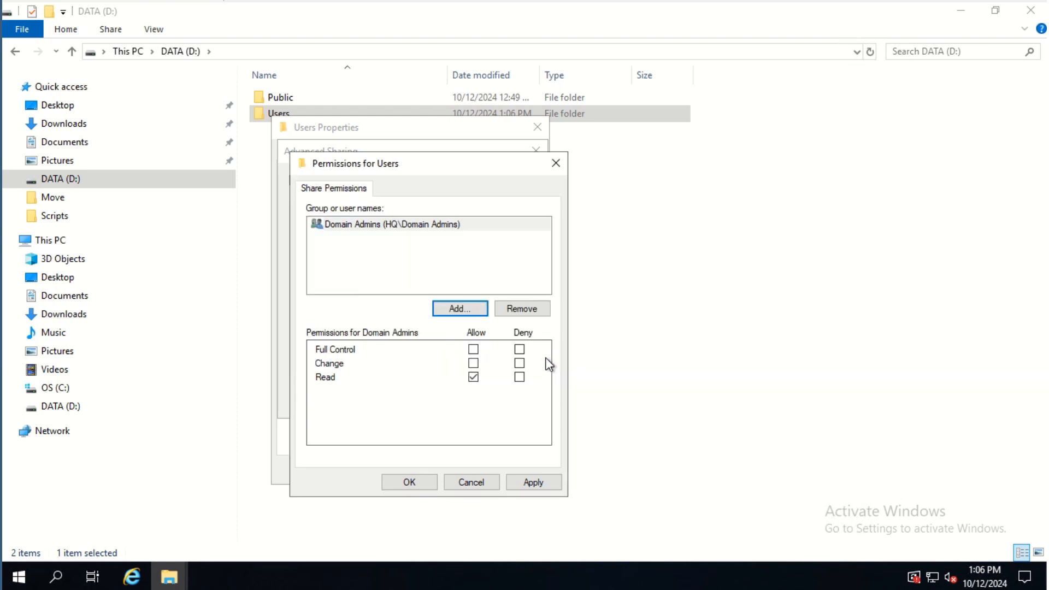
{"action": "left_click", "coordinate": [473, 349]}
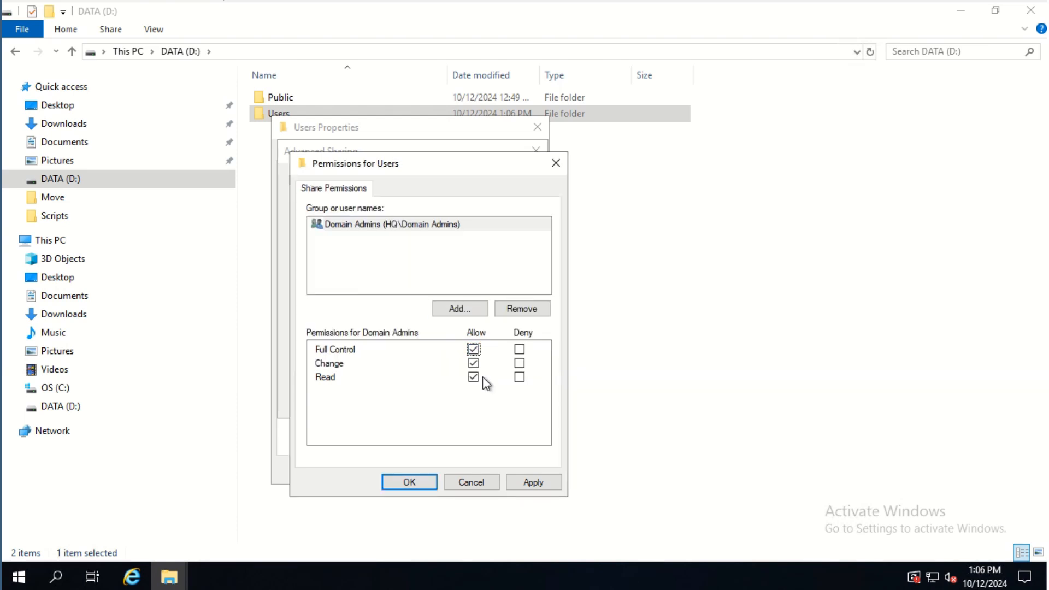
{"action": "left_click", "coordinate": [414, 486]}
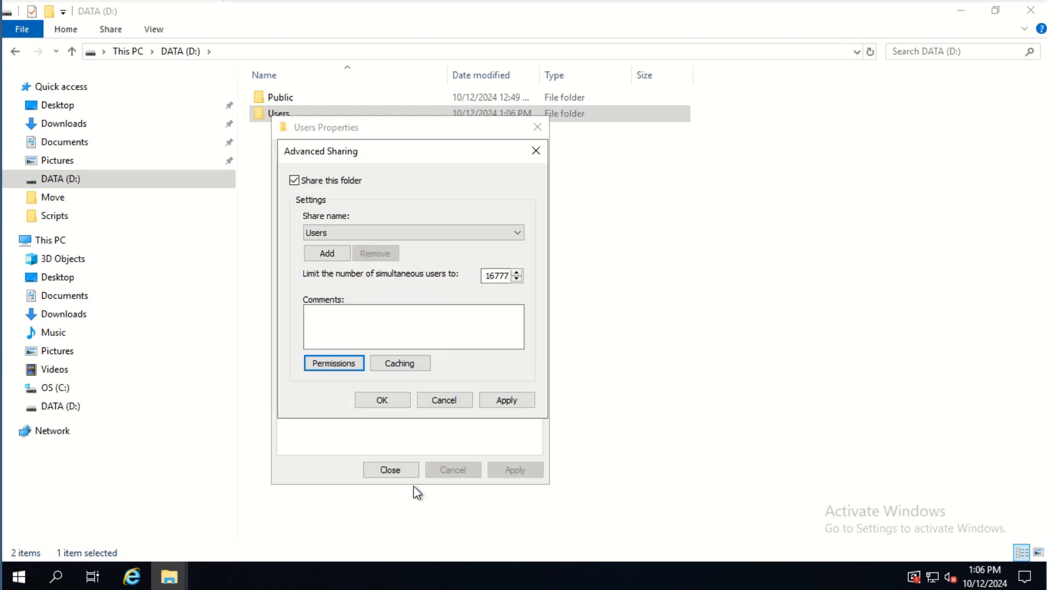
Add Domain Users with Change permission to the share, then apply and close
{"action": "left_click", "coordinate": [351, 365]}
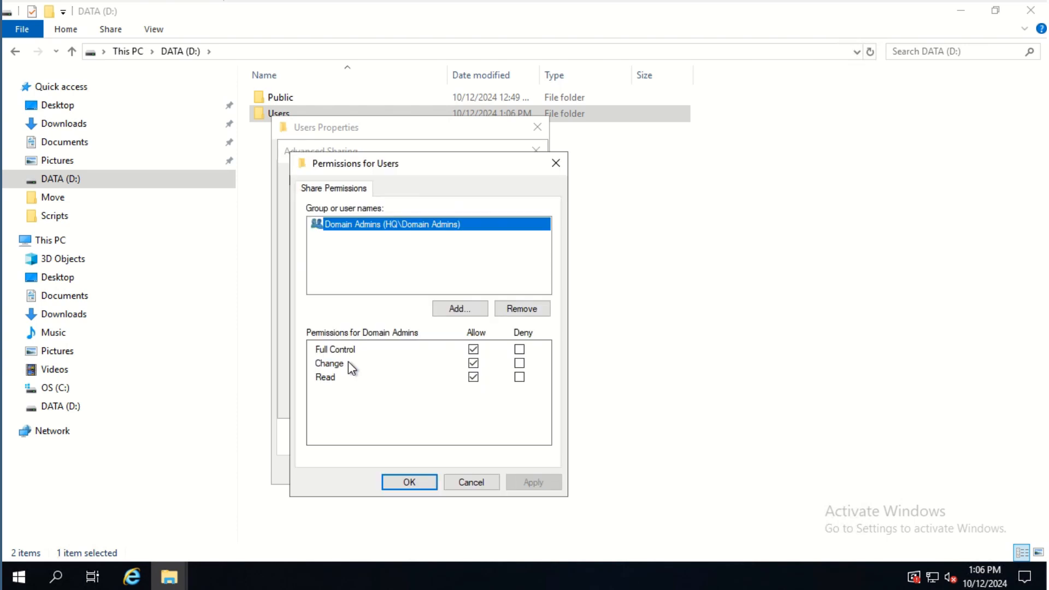
{"action": "left_click", "coordinate": [460, 310]}
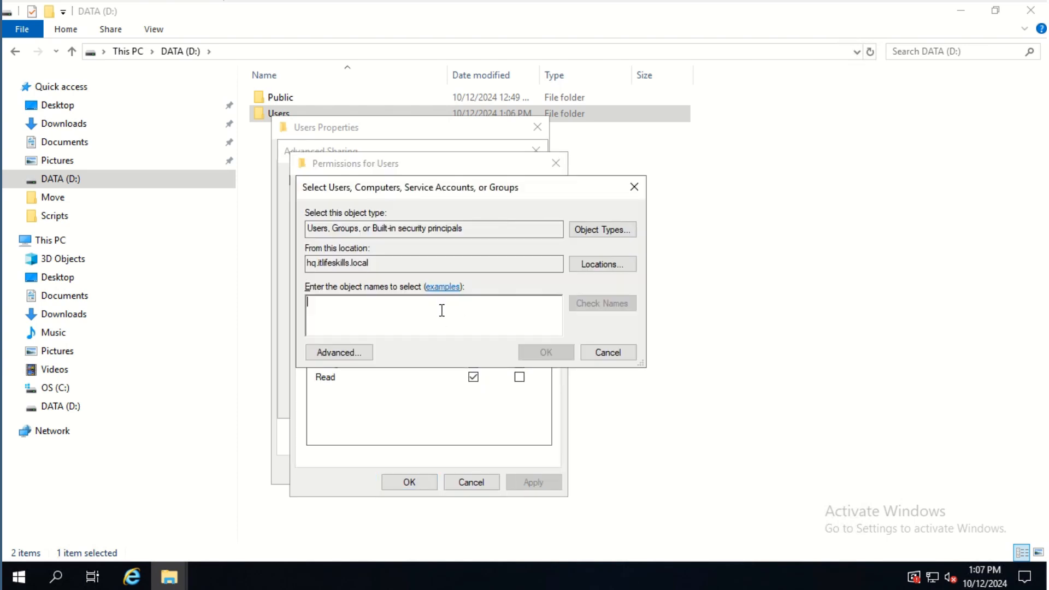
{"action": "type", "text": "Do"}
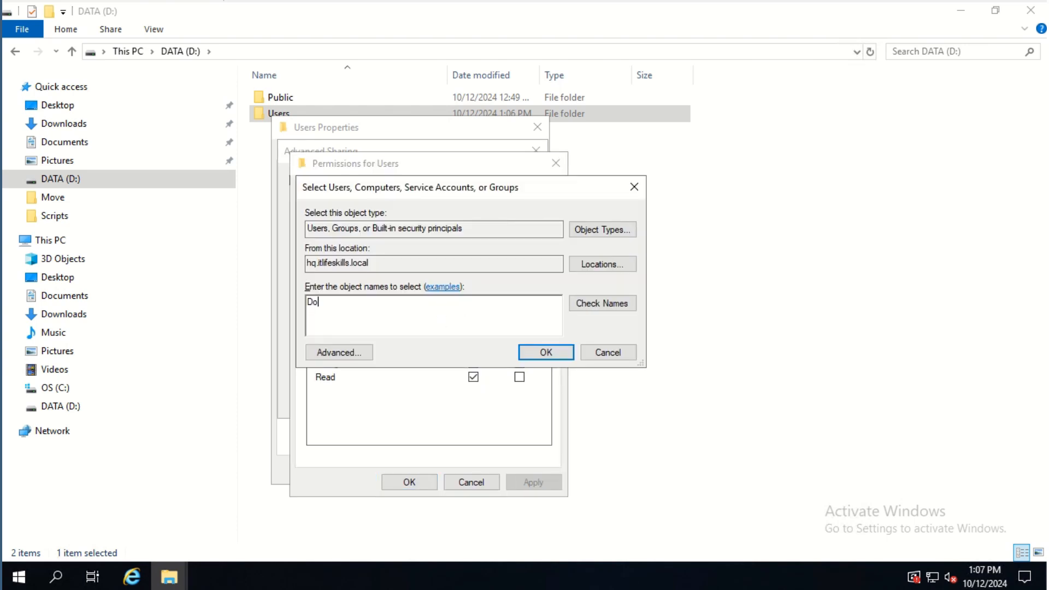
{"action": "type", "text": "main Users"}
{"action": "left_click", "coordinate": [580, 306]}
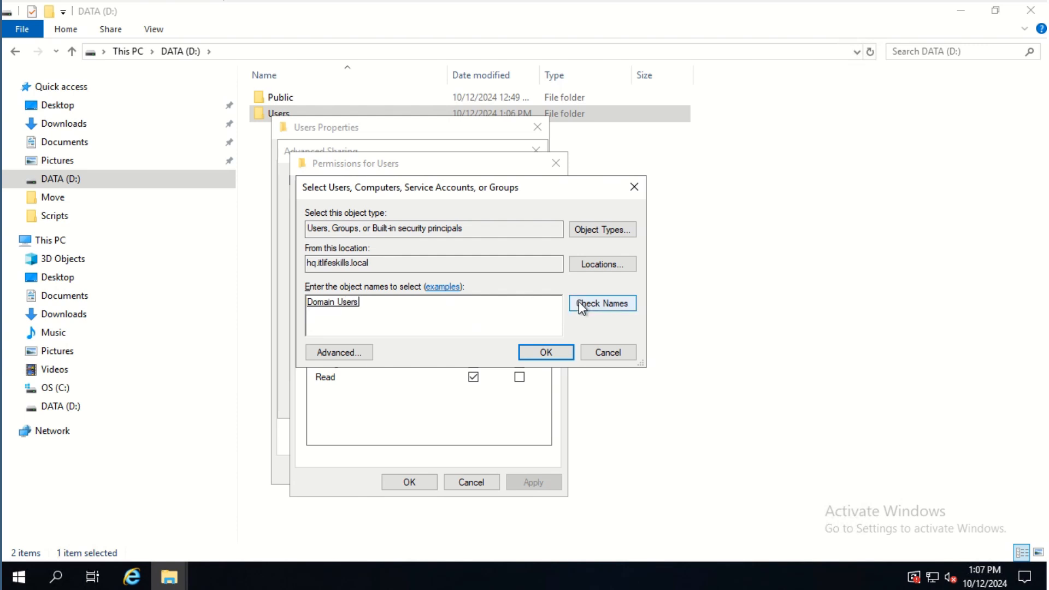
{"action": "left_click", "coordinate": [547, 352]}
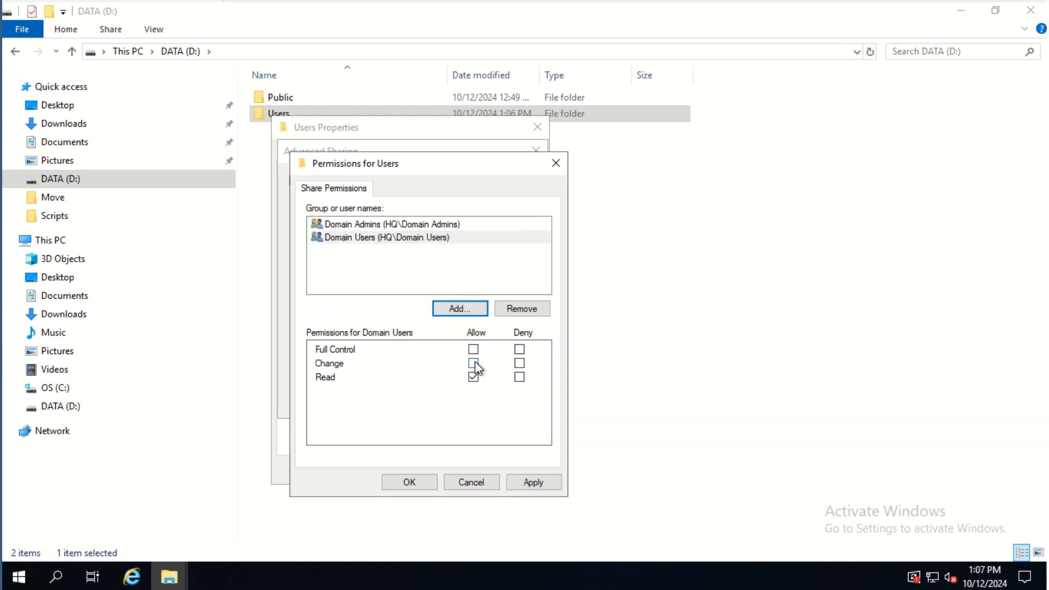
{"action": "left_click", "coordinate": [473, 363]}
{"action": "left_click", "coordinate": [425, 480]}
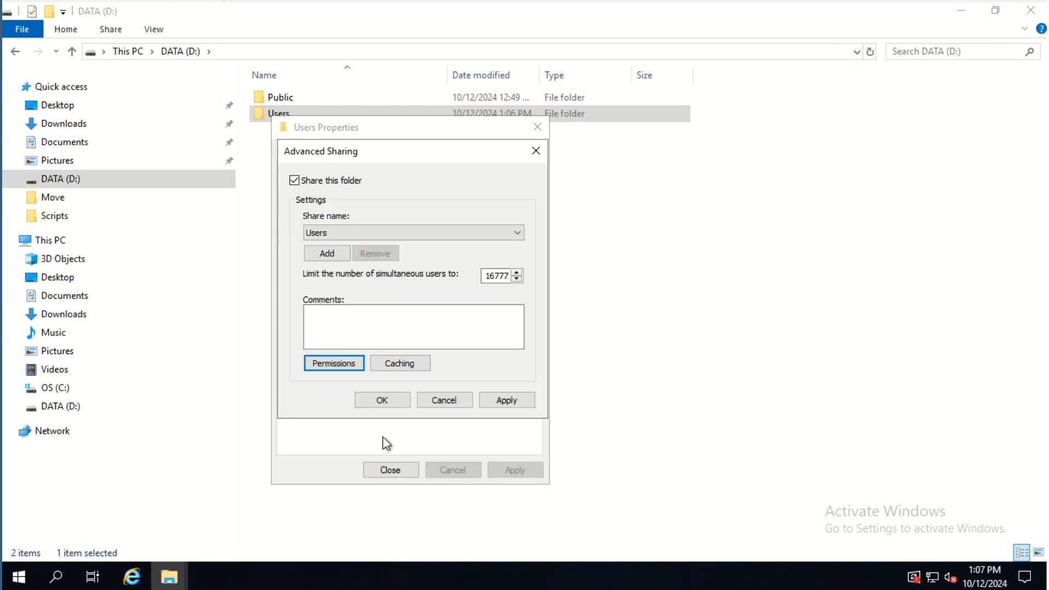
{"action": "left_click", "coordinate": [392, 402]}
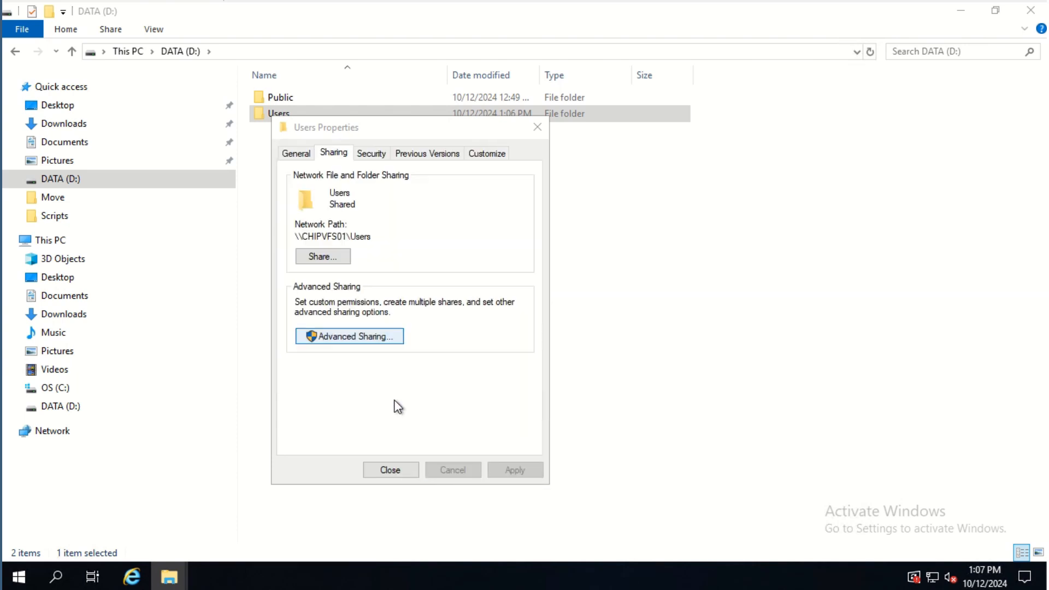
{"action": "left_click", "coordinate": [391, 471]}
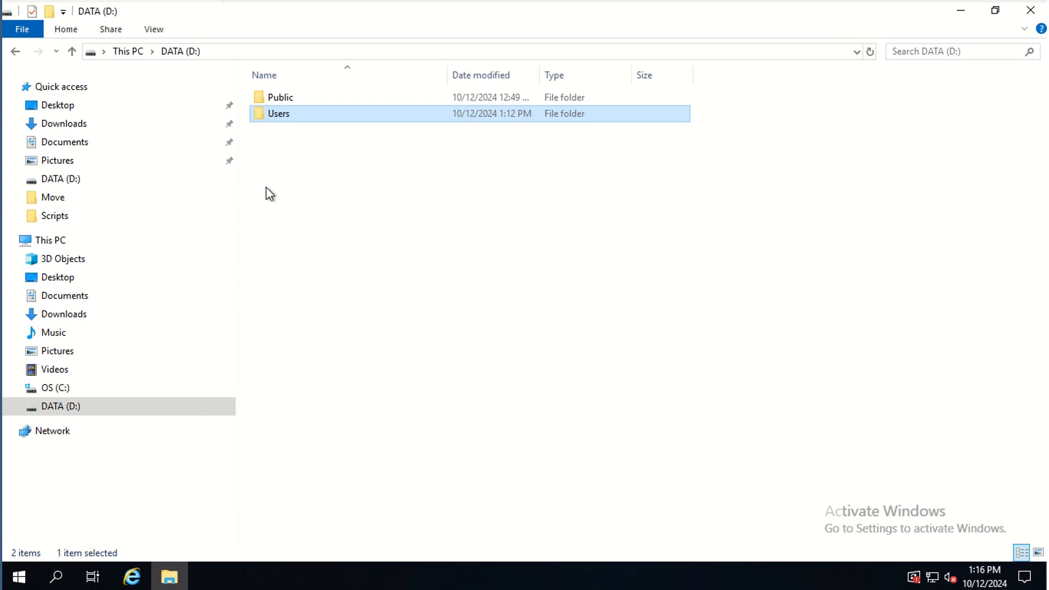
Disable inheritance on Users, keeping explicit entries, and remove the Users group's entries
{"action": "right_click", "coordinate": [280, 117]}
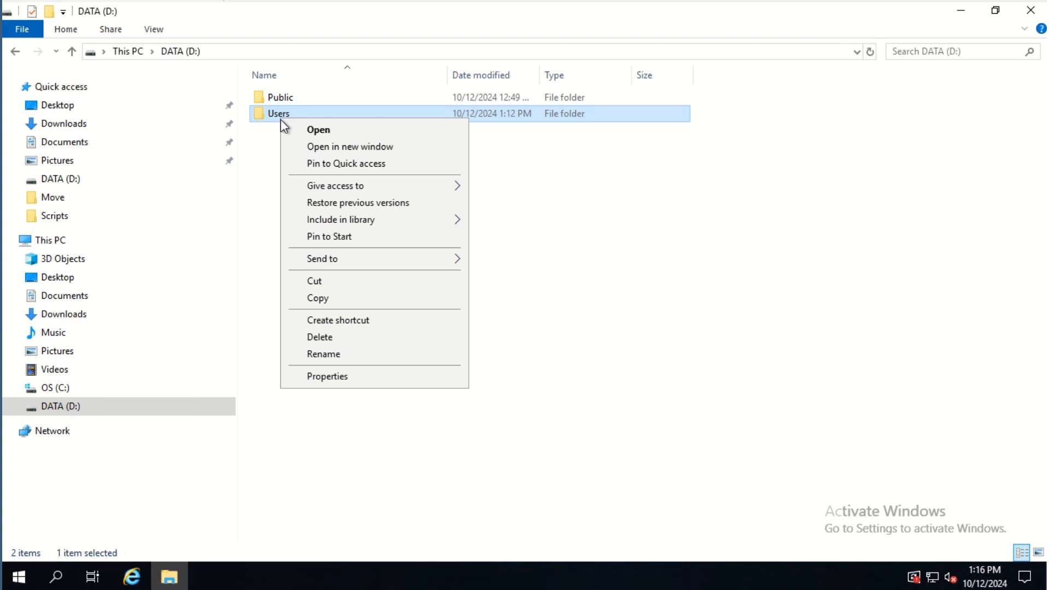
{"action": "left_click", "coordinate": [338, 374]}
{"action": "left_click", "coordinate": [385, 157]}
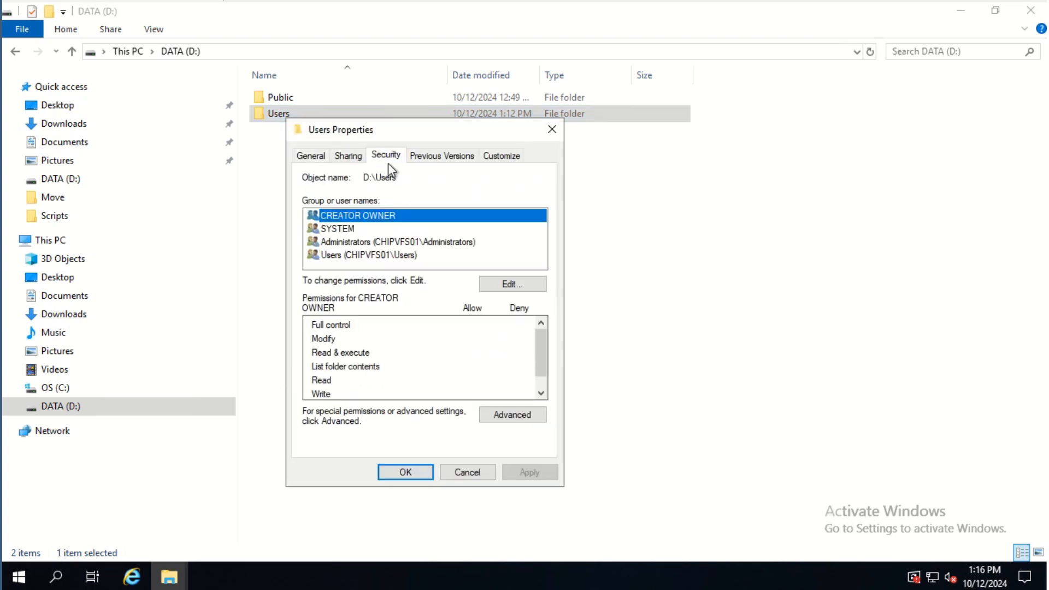
{"action": "left_click", "coordinate": [506, 415]}
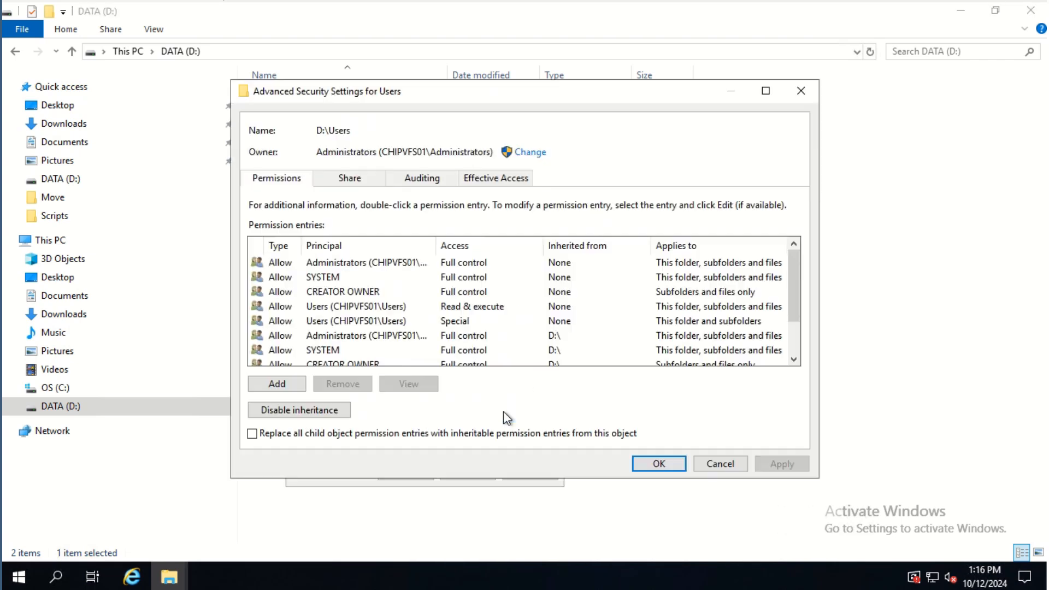
{"action": "left_click", "coordinate": [329, 410]}
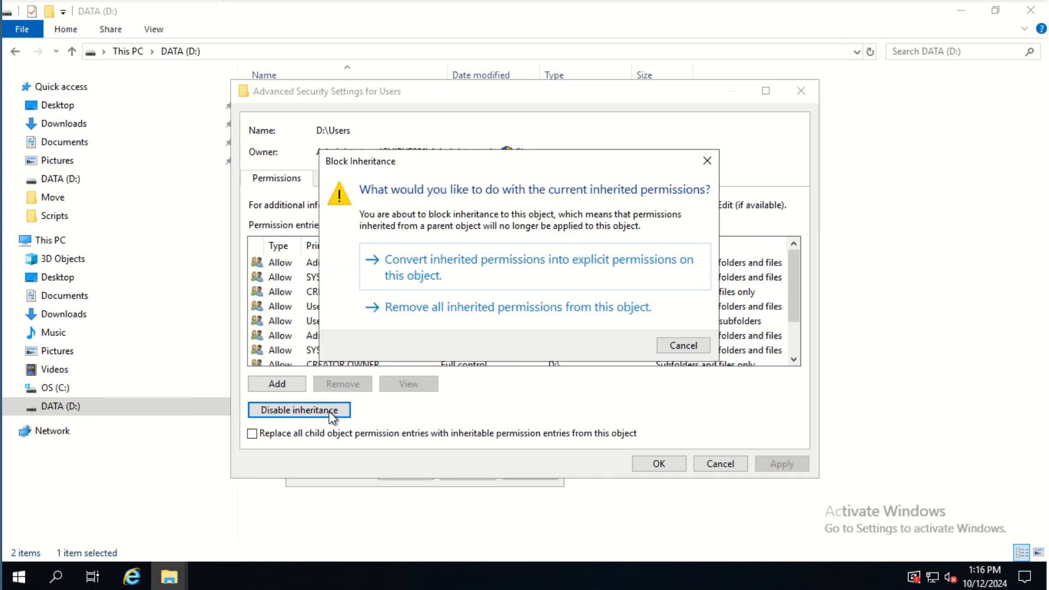
{"action": "left_click", "coordinate": [415, 265]}
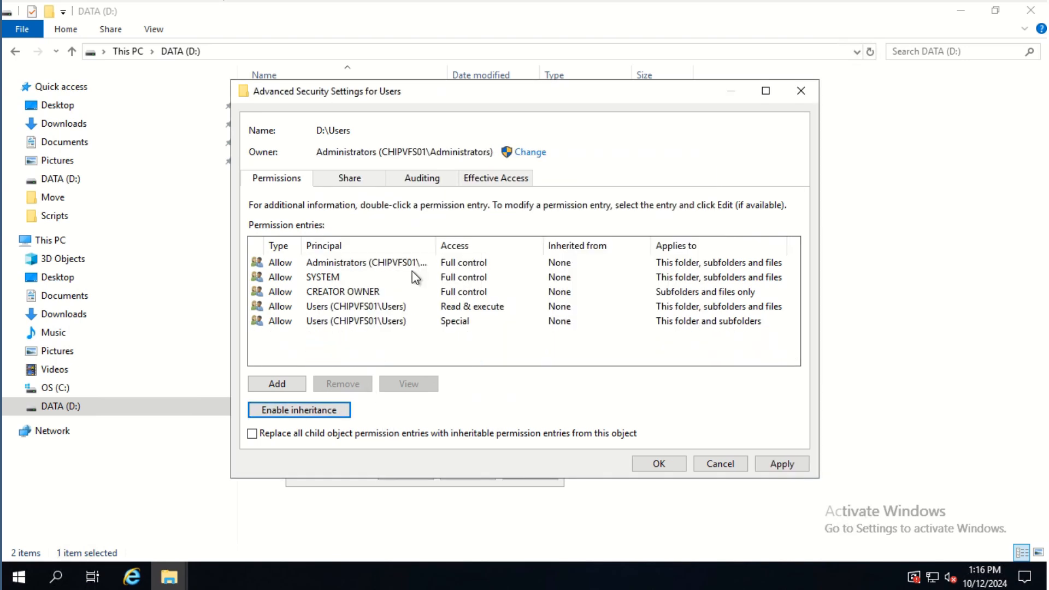
{"action": "left_click", "coordinate": [330, 306]}
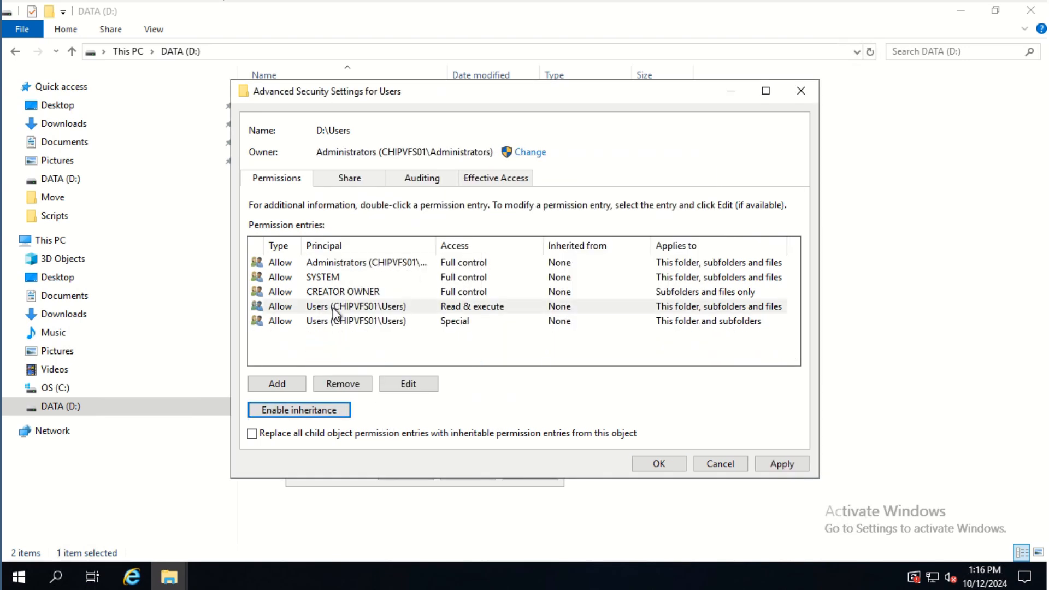
{"action": "left_click", "coordinate": [352, 381]}
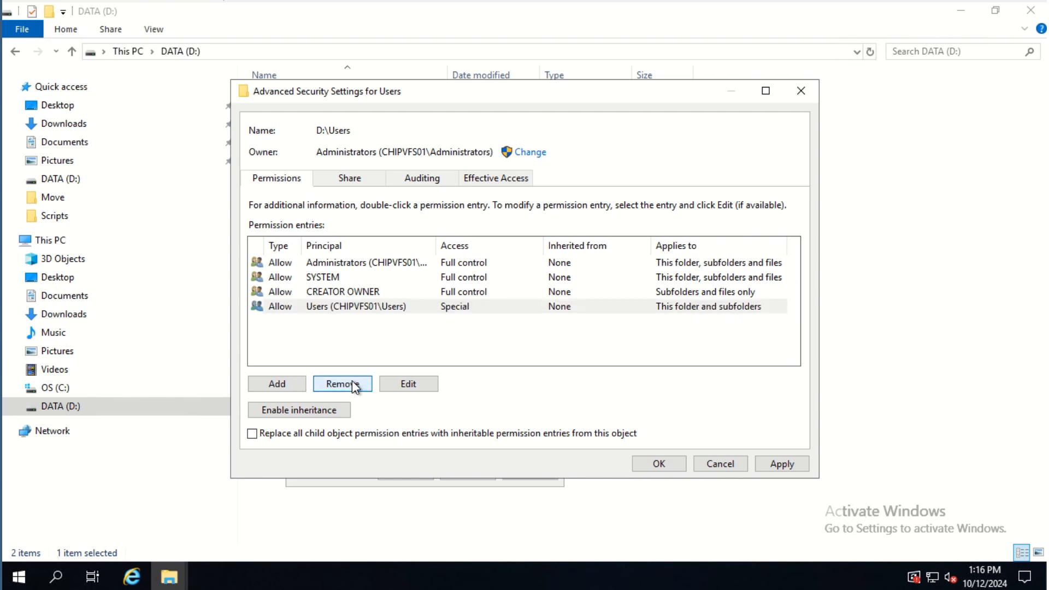
{"action": "left_click", "coordinate": [352, 381]}
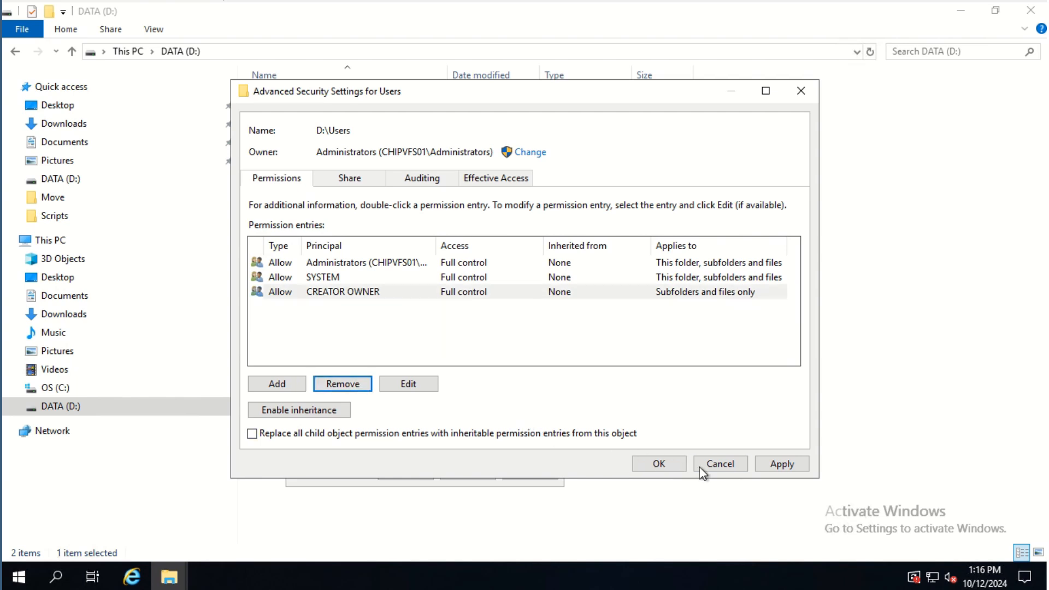
Add a Domain Admins permission entry with Full control and close the security dialogs
{"action": "left_click", "coordinate": [277, 384]}
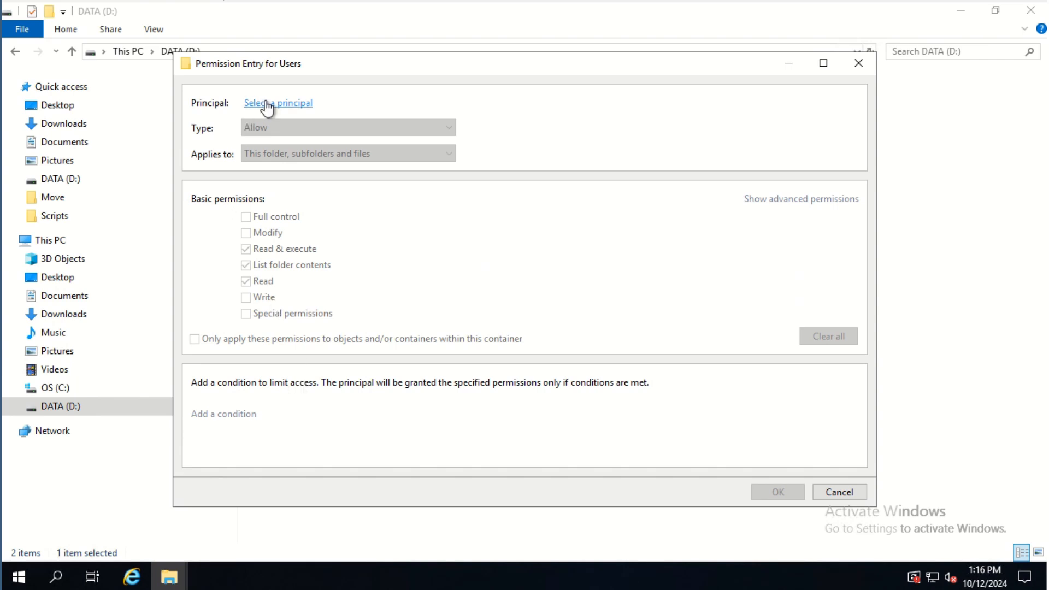
{"action": "left_click", "coordinate": [266, 104]}
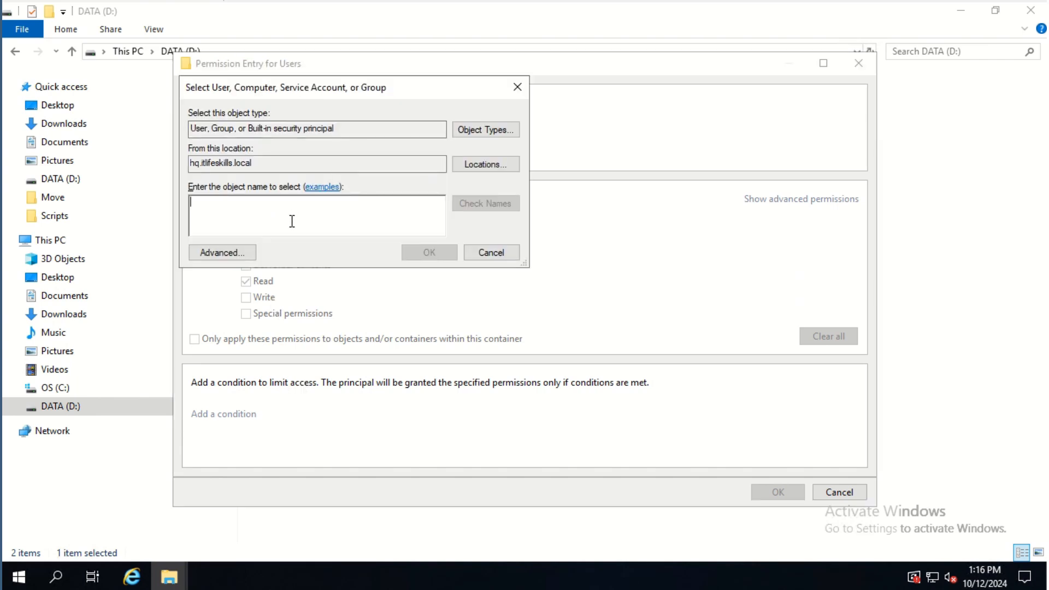
{"action": "type", "text": "Dom"}
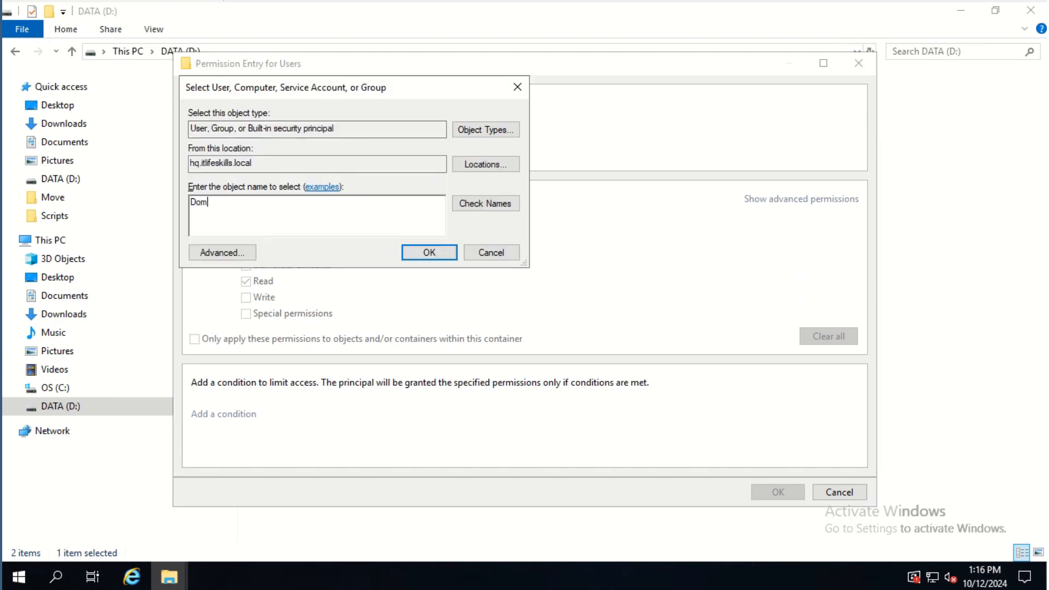
{"action": "type", "text": "ain Admins"}
{"action": "left_click", "coordinate": [480, 203]}
{"action": "left_click", "coordinate": [432, 253]}
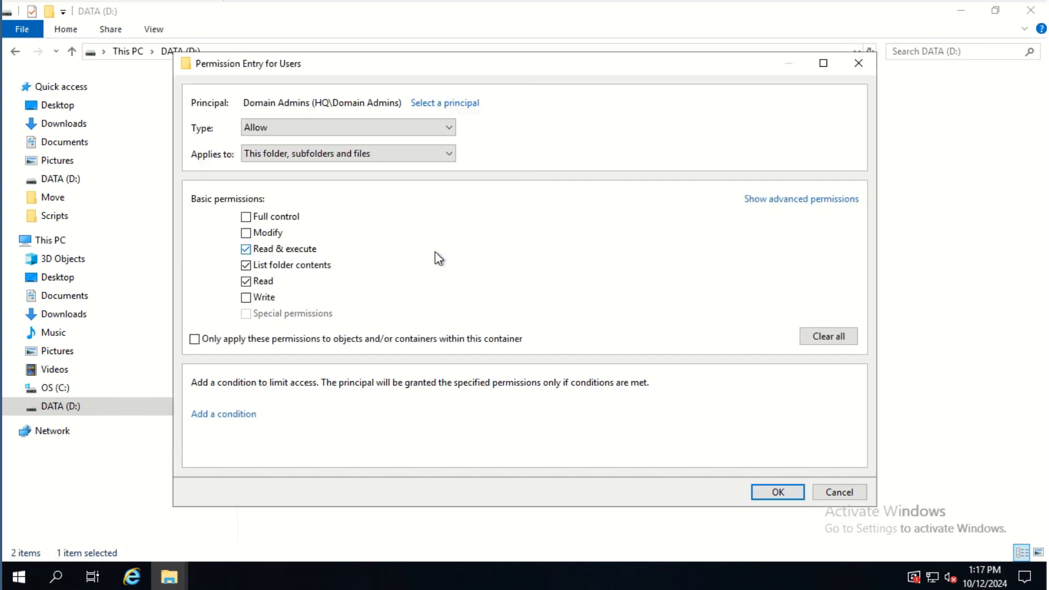
{"action": "left_click", "coordinate": [273, 220]}
{"action": "left_click", "coordinate": [778, 491]}
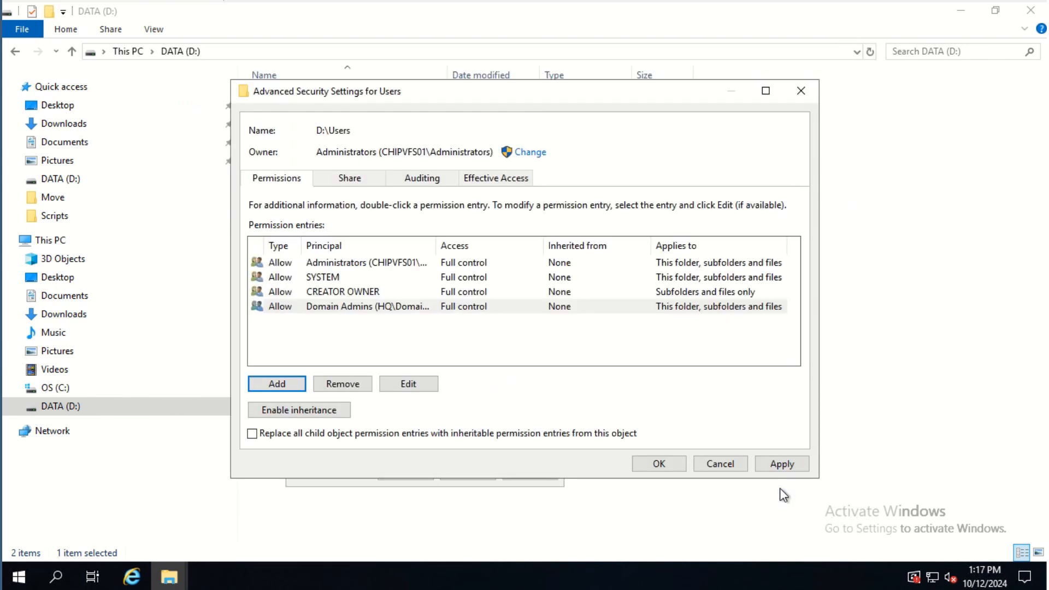
{"action": "left_click", "coordinate": [658, 462]}
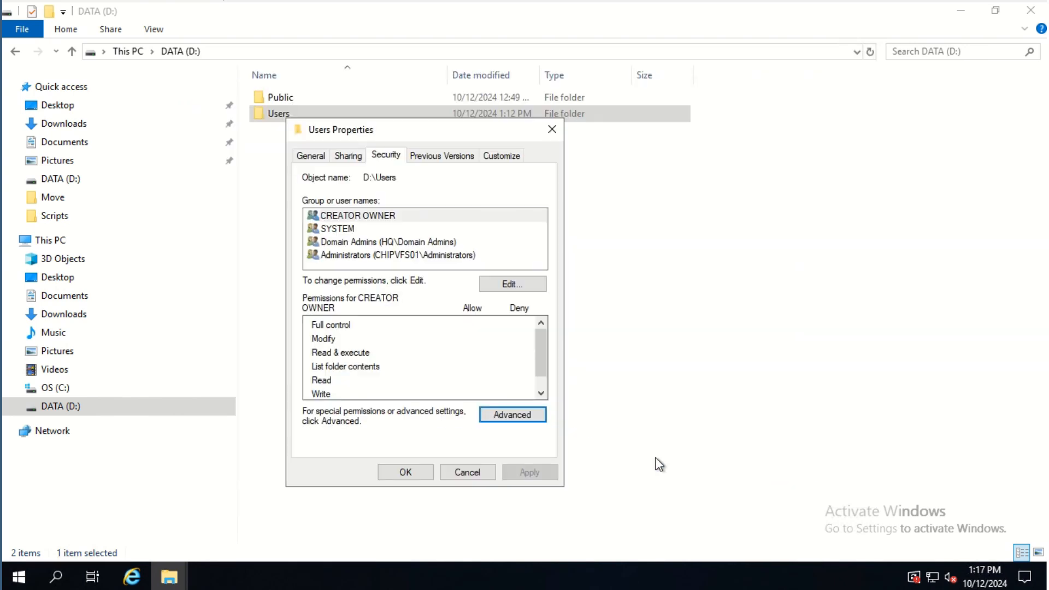
{"action": "left_click", "coordinate": [390, 243]}
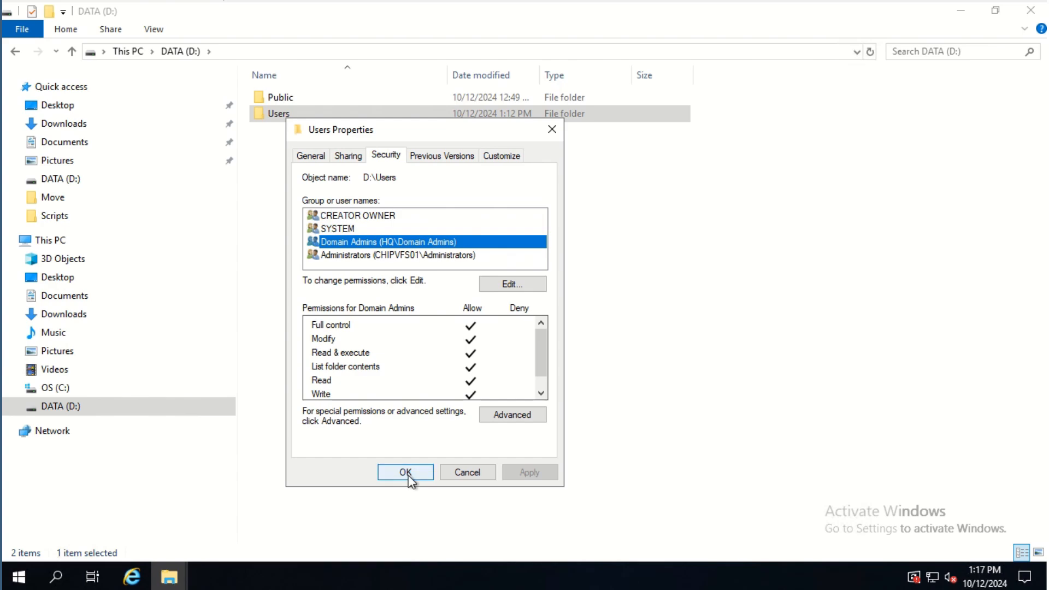
{"action": "left_click", "coordinate": [405, 473]}
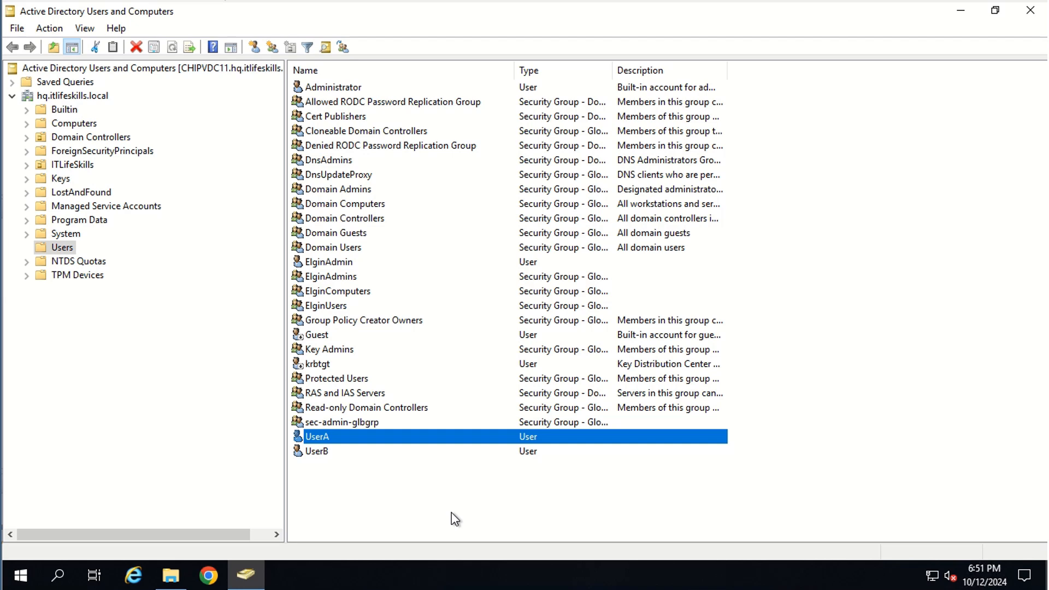
Connect UserA's home folder to U: at \\chipvfs01\Users\UserA and apply
{"action": "double_click", "coordinate": [383, 439]}
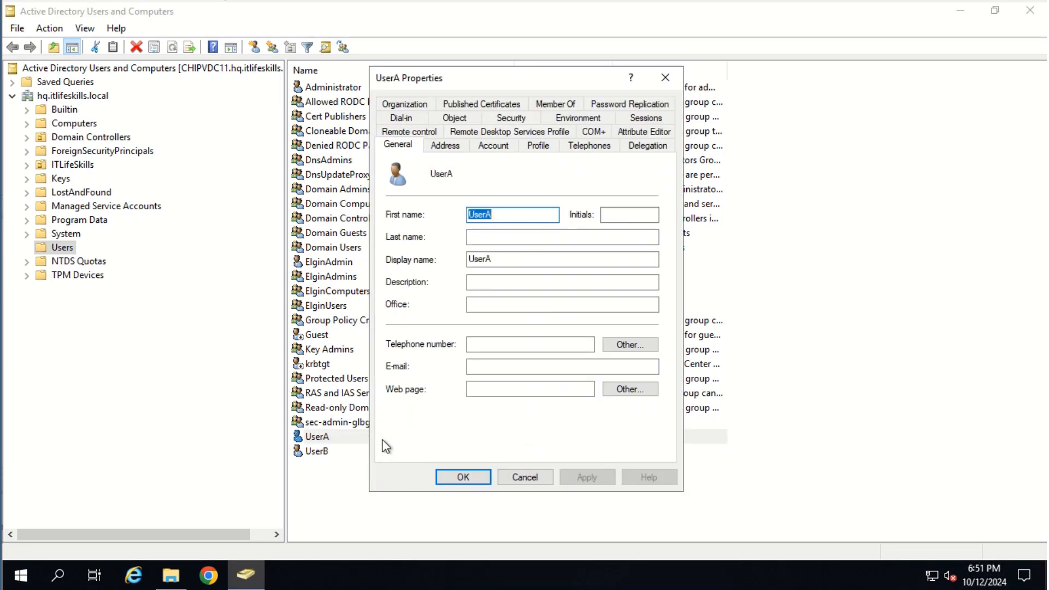
{"action": "left_click", "coordinate": [538, 145]}
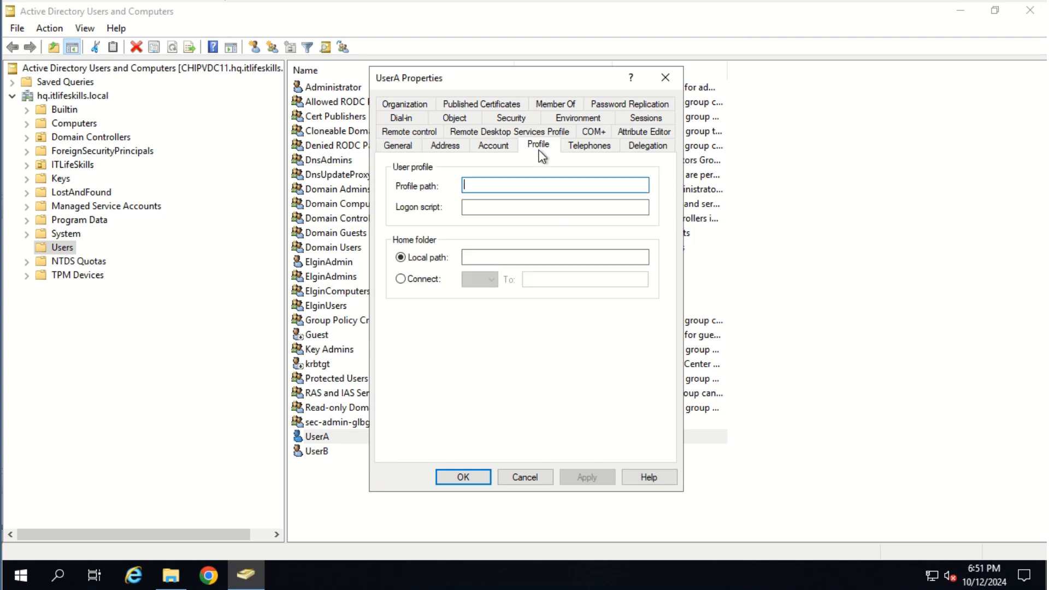
{"action": "left_click", "coordinate": [422, 281]}
{"action": "left_click", "coordinate": [490, 280]}
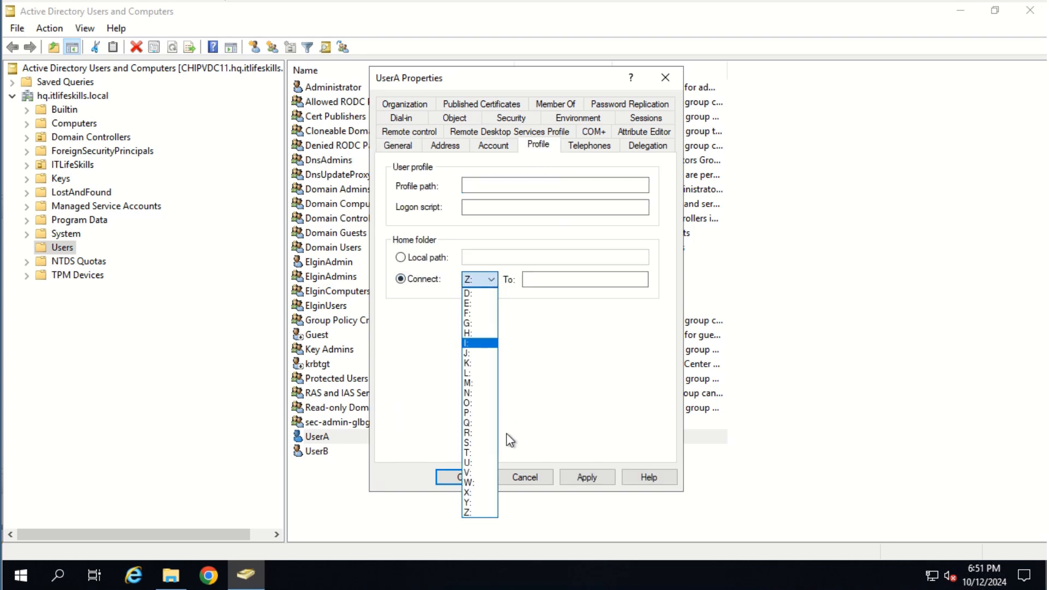
{"action": "left_click", "coordinate": [475, 462]}
{"action": "left_click", "coordinate": [545, 282]}
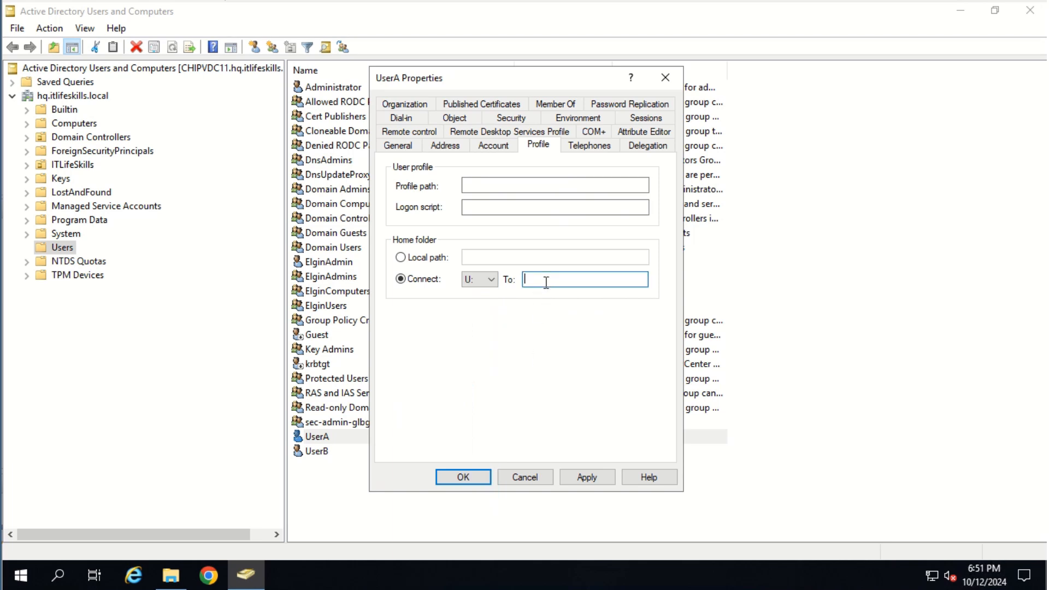
{"action": "type", "text": "\\\\chipvfs01\\Users\\%Username%"}
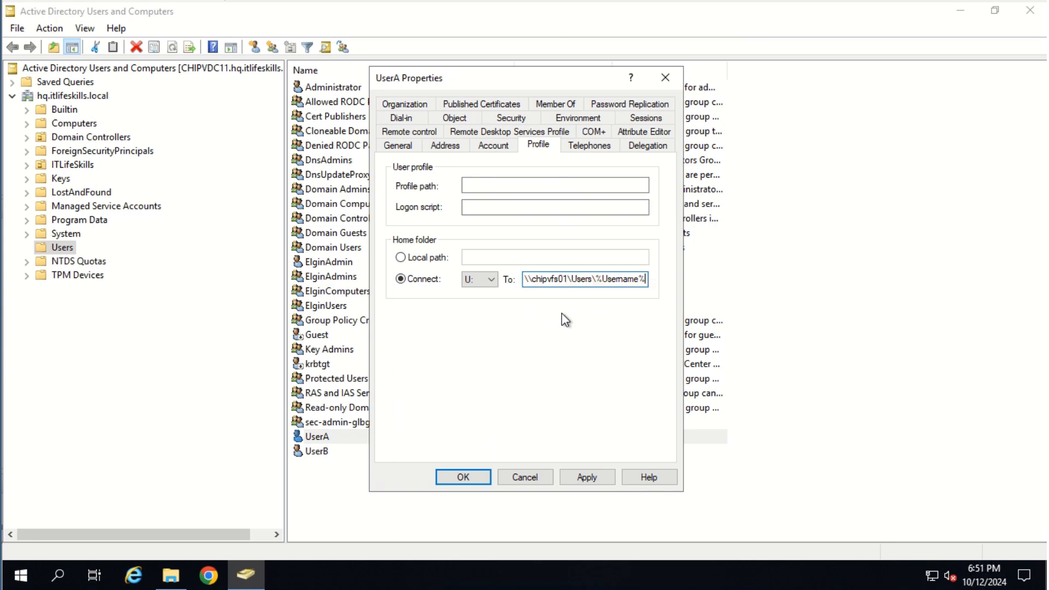
{"action": "left_click", "coordinate": [589, 477]}
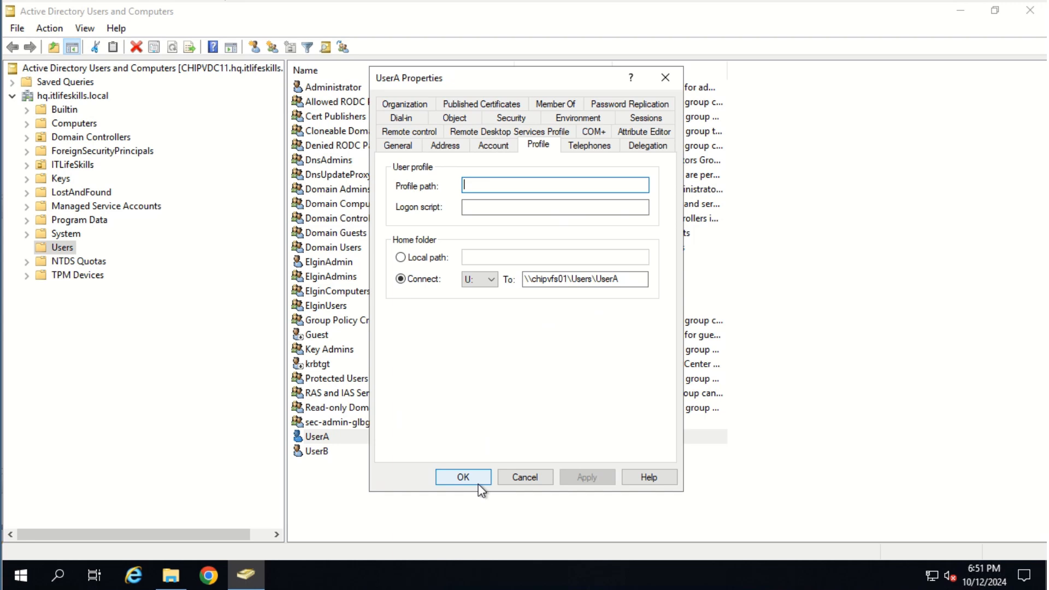
{"action": "left_click", "coordinate": [474, 476]}
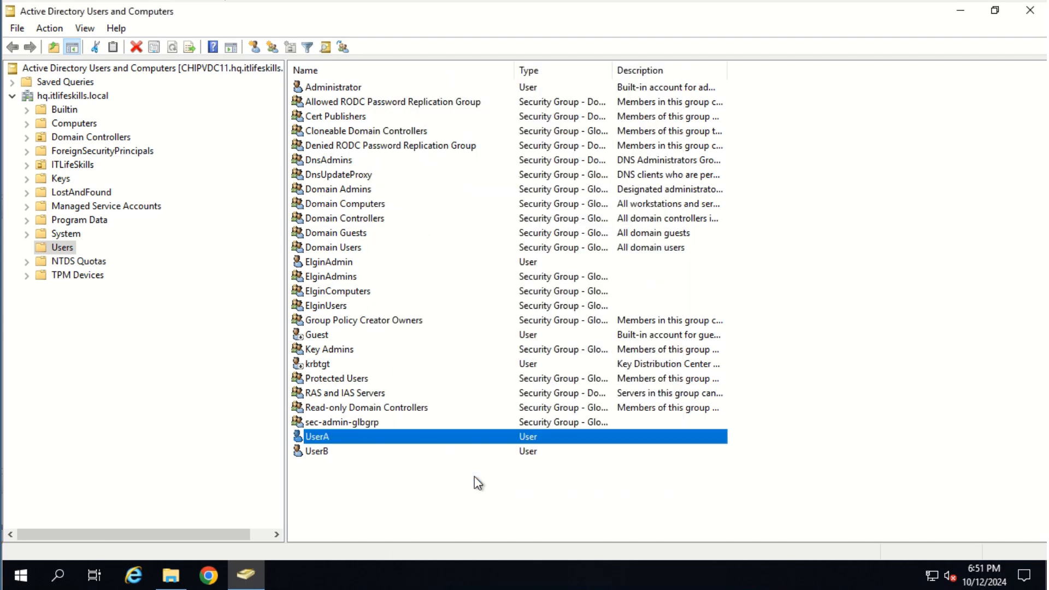
Connect UserB's home folder to U: at \\chipvfs01\Users\UserB and apply
{"action": "left_click", "coordinate": [325, 453]}
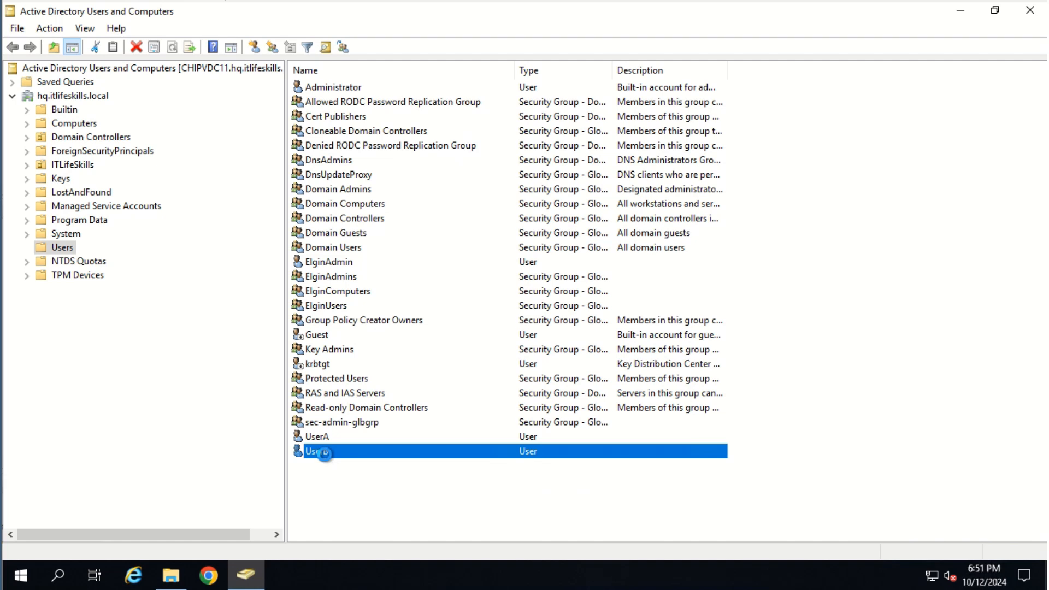
{"action": "double_click", "coordinate": [324, 452]}
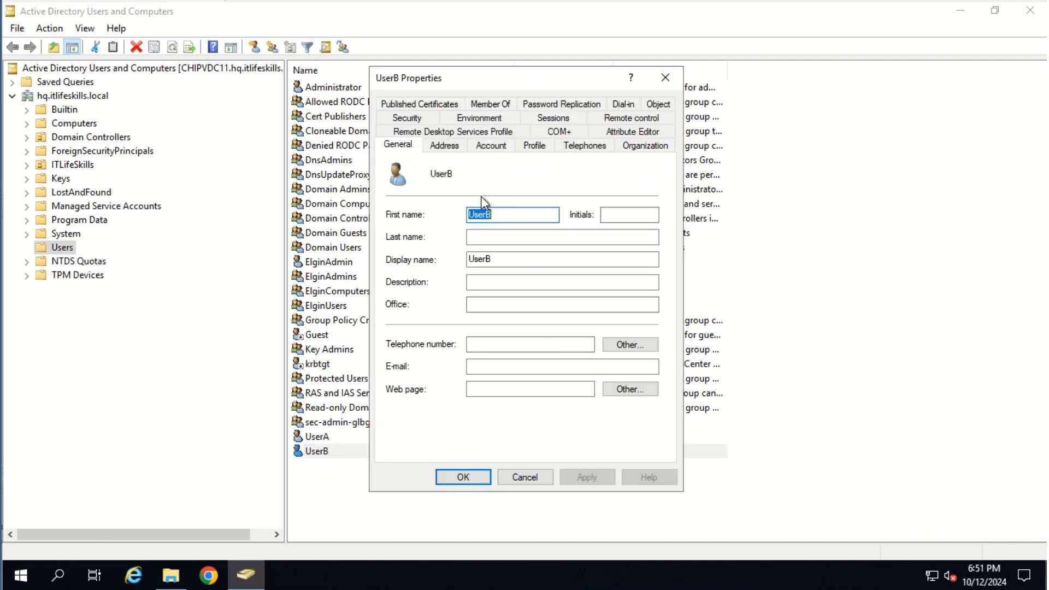
{"action": "left_click", "coordinate": [541, 145]}
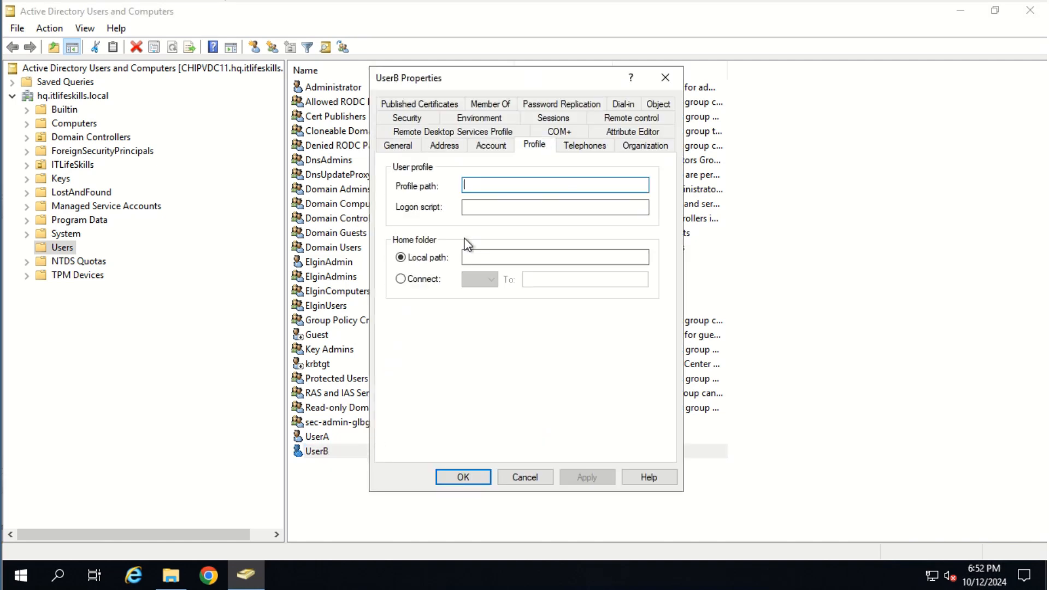
{"action": "left_click", "coordinate": [411, 280]}
{"action": "left_click", "coordinate": [488, 280]}
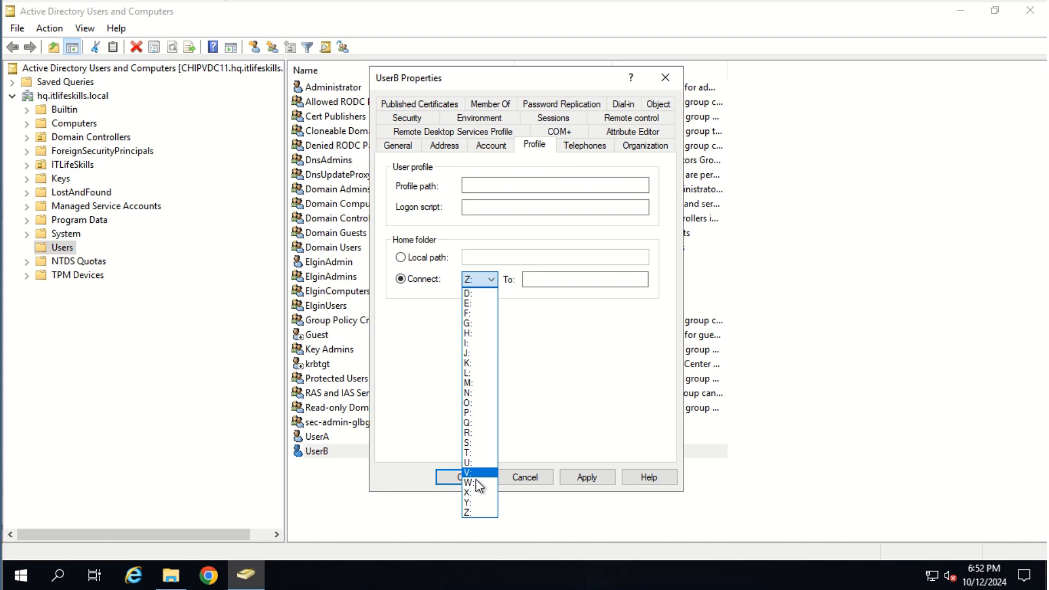
{"action": "left_click", "coordinate": [475, 464]}
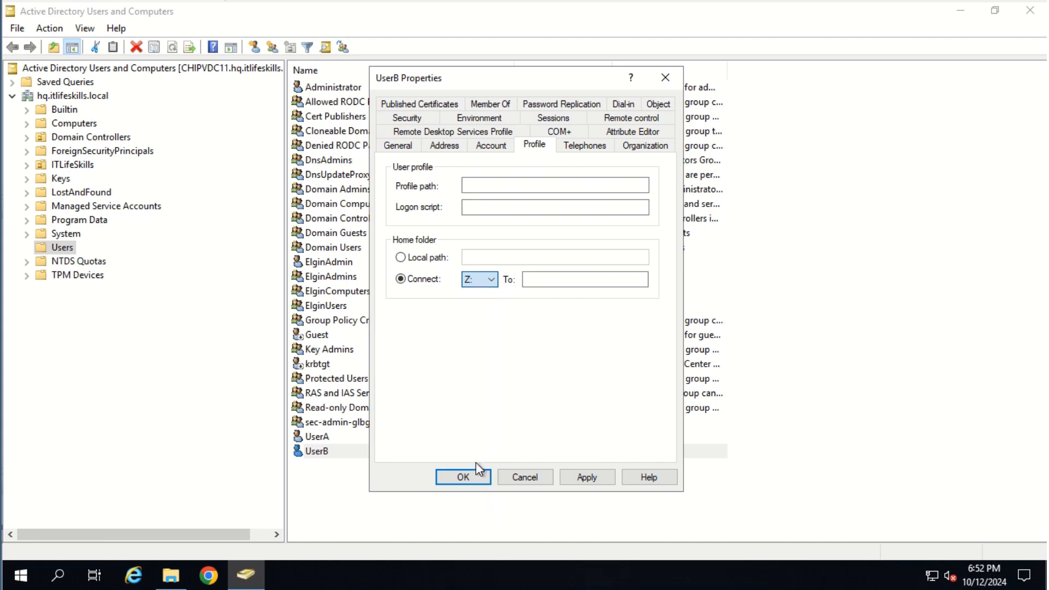
{"action": "left_click", "coordinate": [557, 279]}
{"action": "type", "text": "\\\\chipvfs01\\Users\\%username%"}
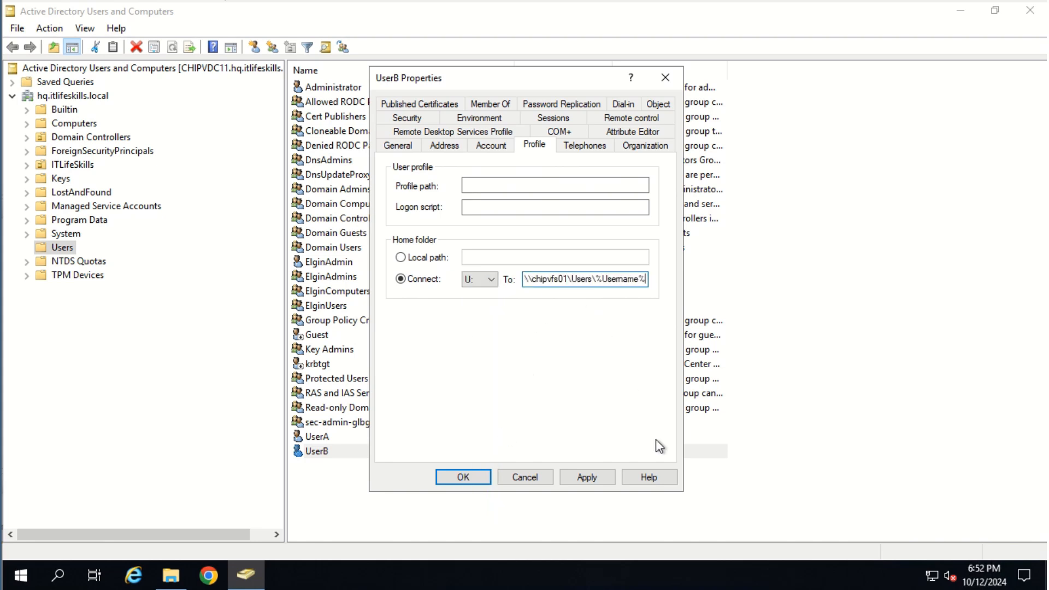
{"action": "left_click", "coordinate": [584, 476]}
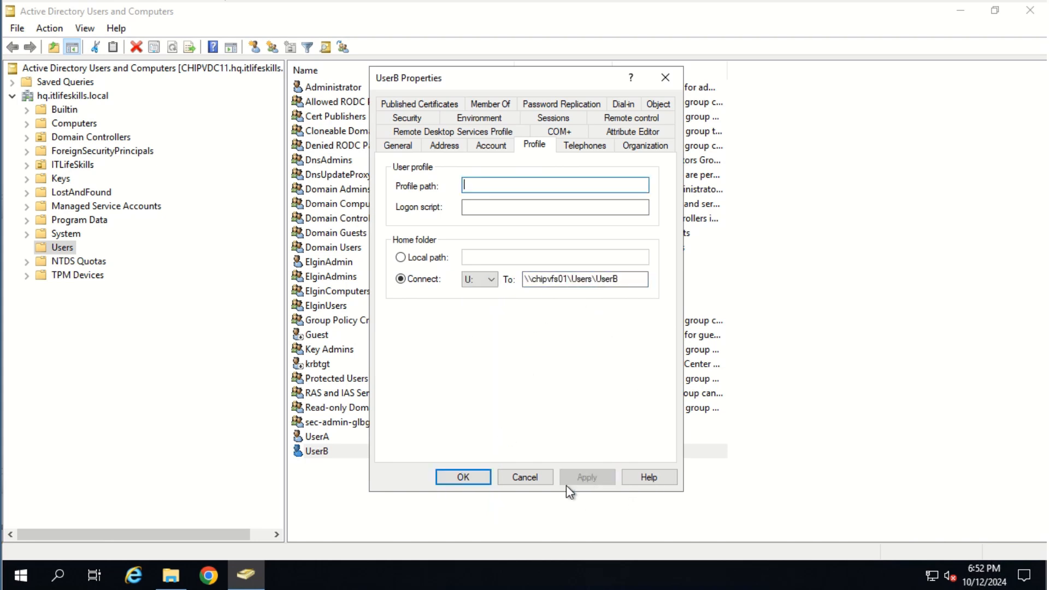
{"action": "left_click", "coordinate": [463, 476]}
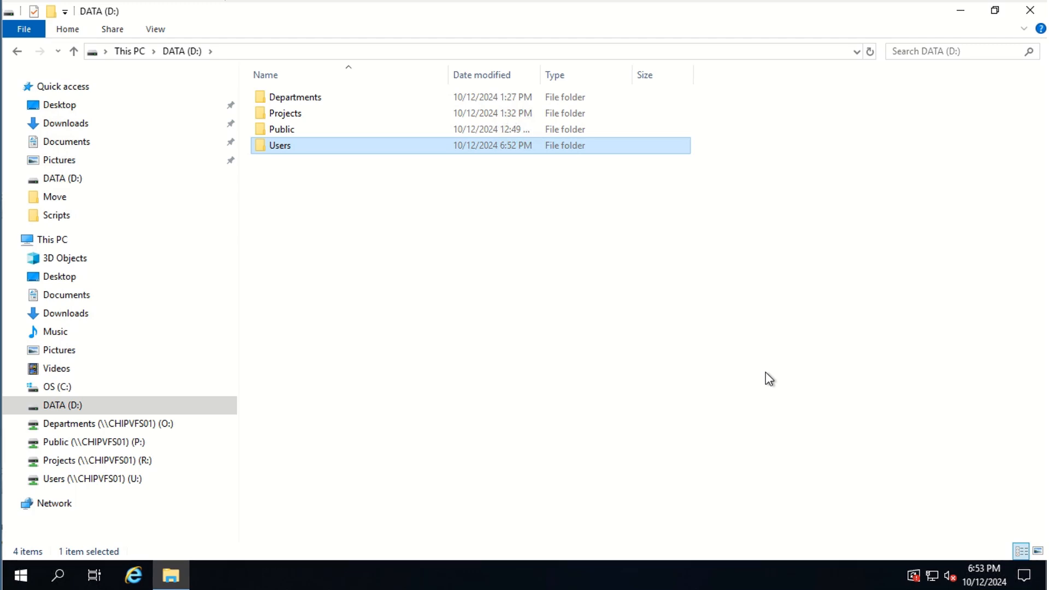
Open D:\Users and confirm the UserA folder's security grants UserA Full control
{"action": "double_click", "coordinate": [280, 145]}
{"action": "right_click", "coordinate": [271, 100]}
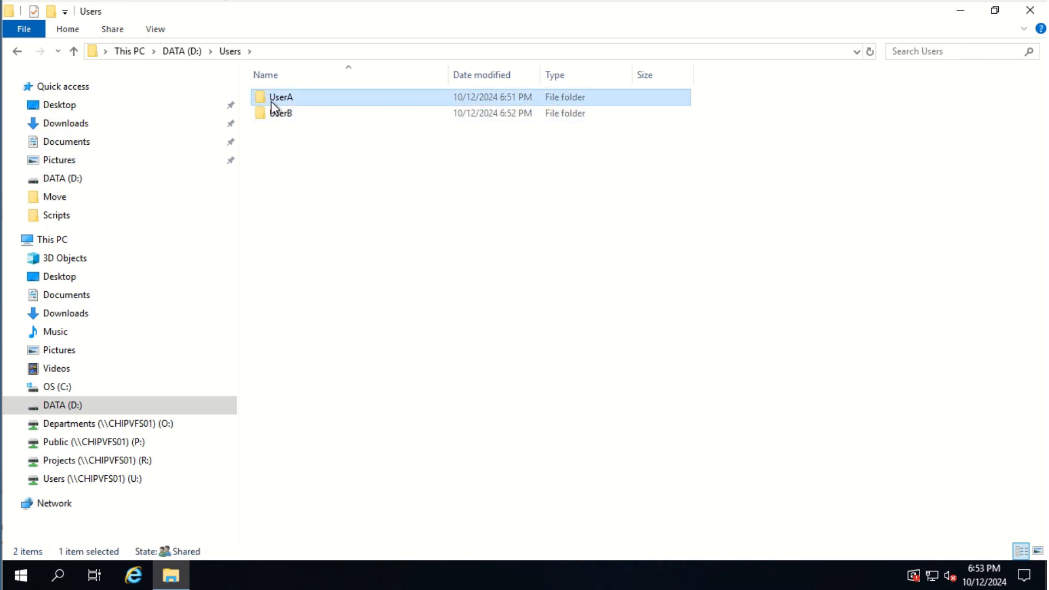
{"action": "left_click", "coordinate": [358, 358]}
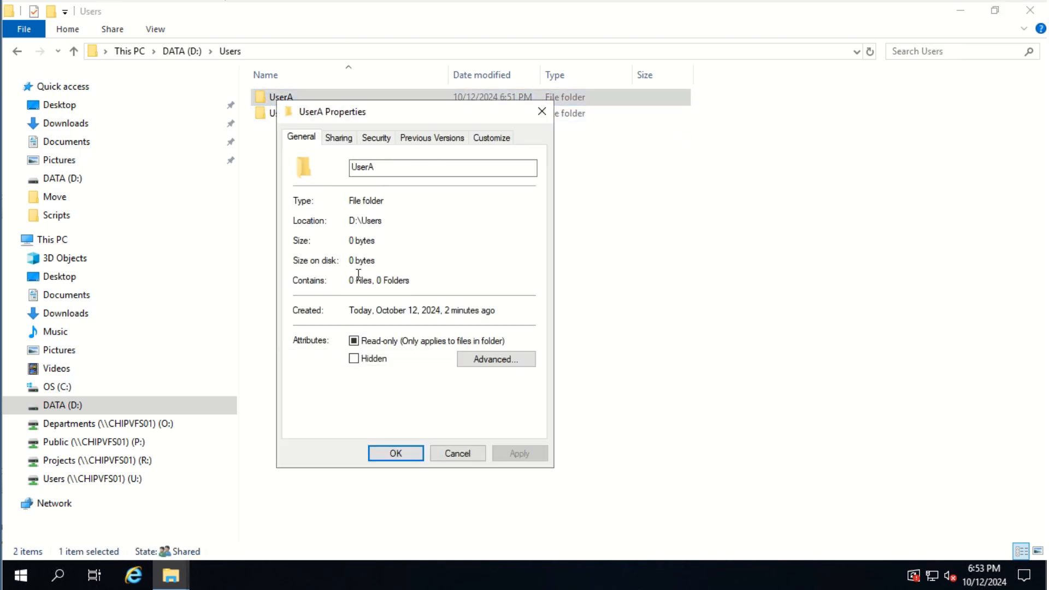
{"action": "left_click", "coordinate": [391, 140]}
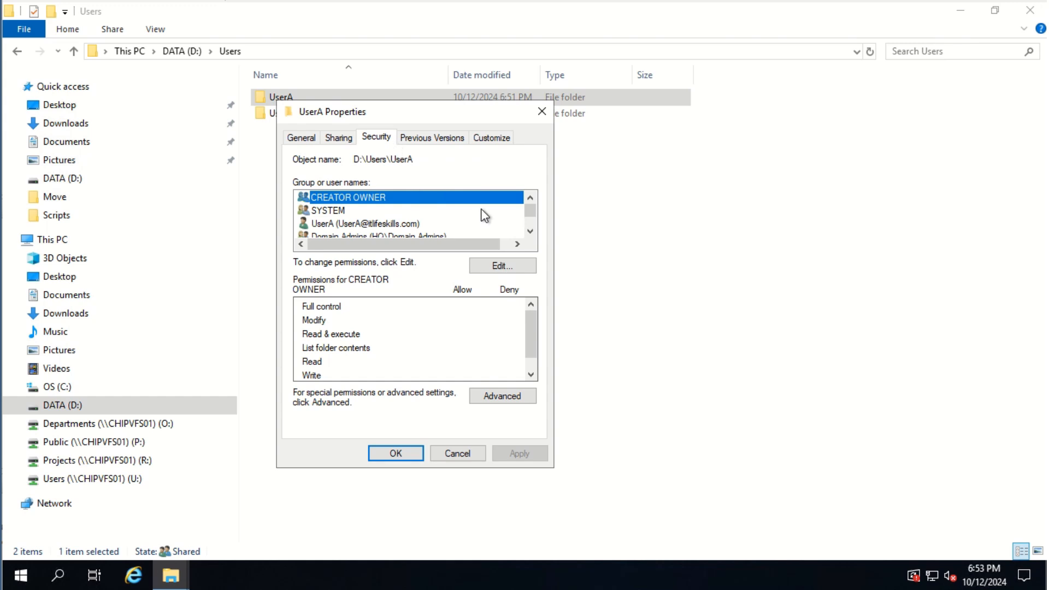
{"action": "left_click", "coordinate": [398, 224]}
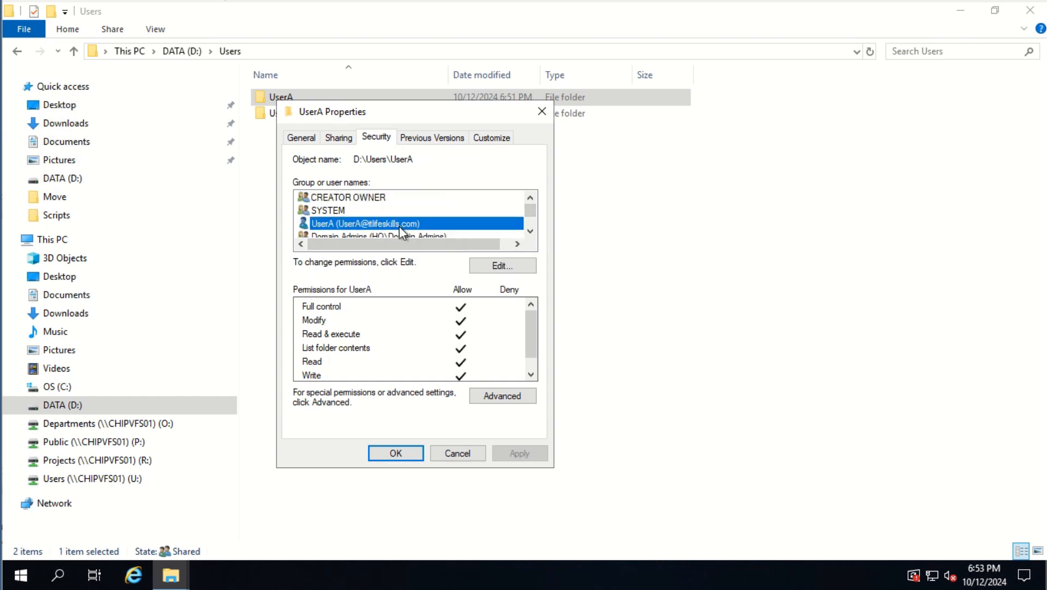
{"action": "left_click", "coordinate": [530, 233]}
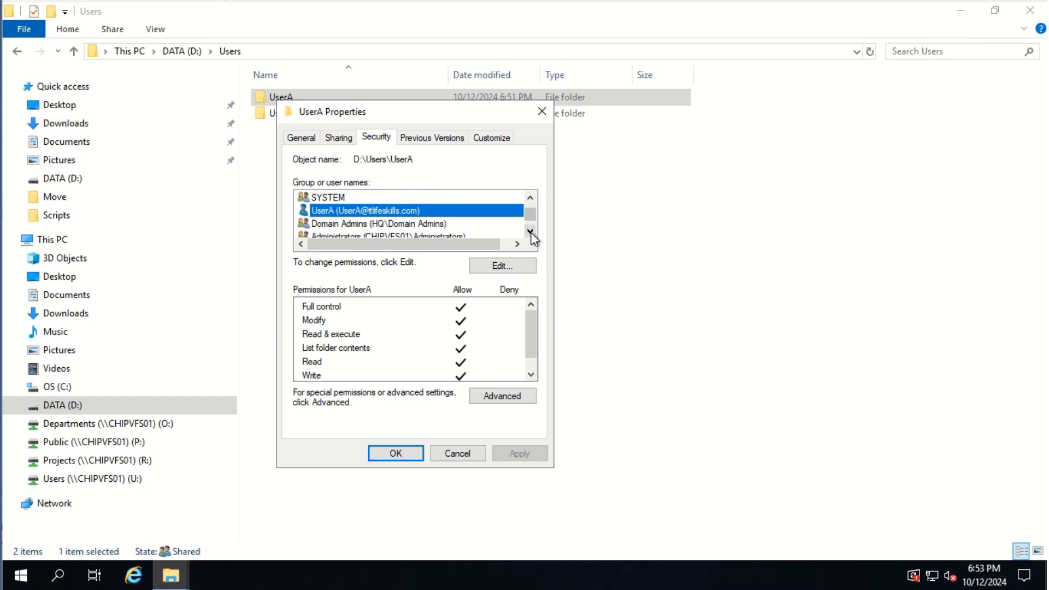
{"action": "left_click", "coordinate": [530, 233]}
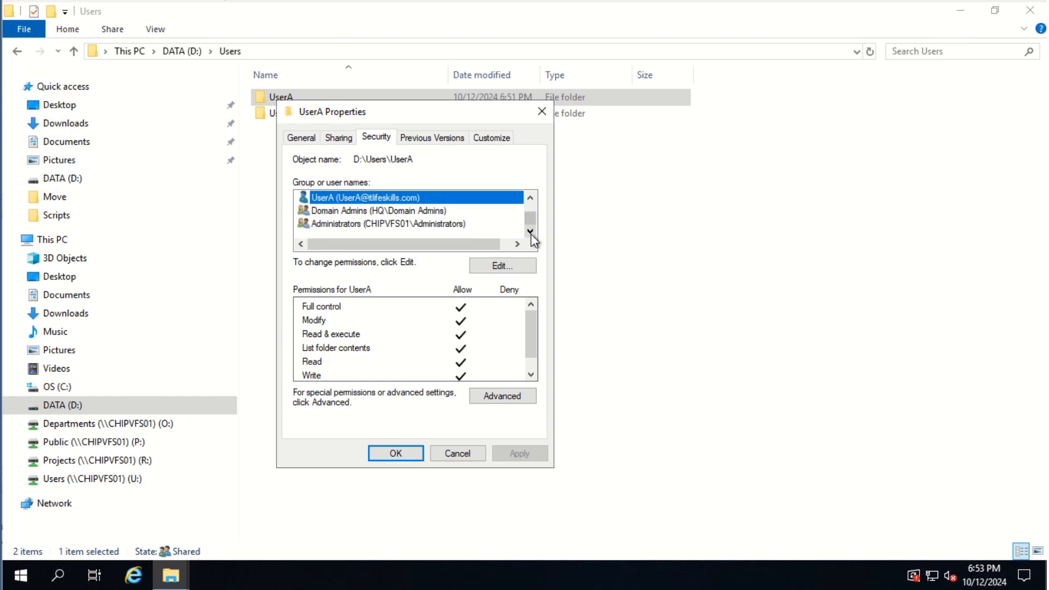
{"action": "left_click", "coordinate": [386, 458]}
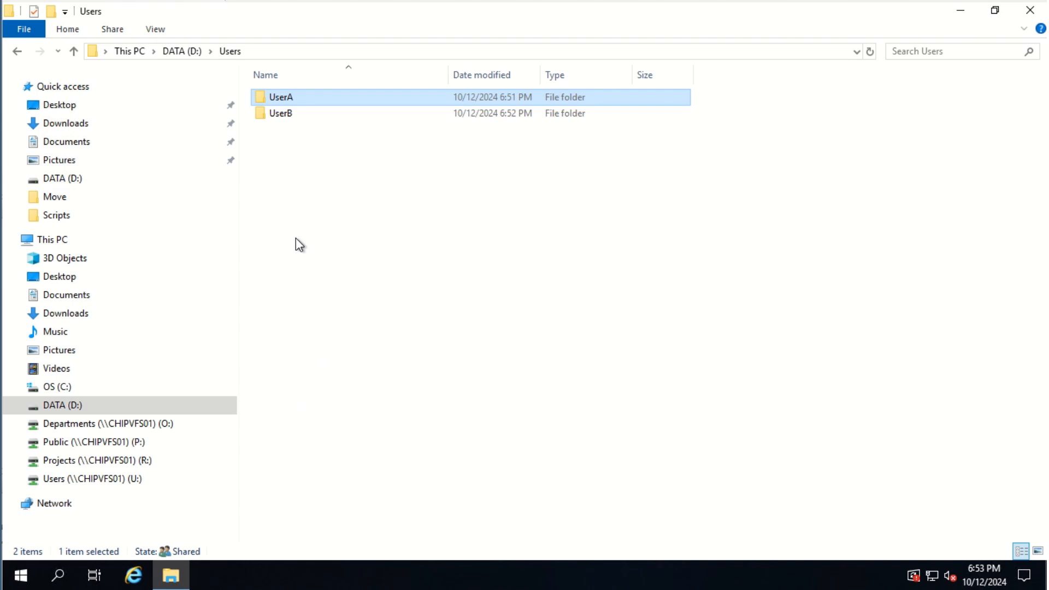
{"action": "left_click", "coordinate": [286, 116]}
{"action": "right_click", "coordinate": [289, 120]}
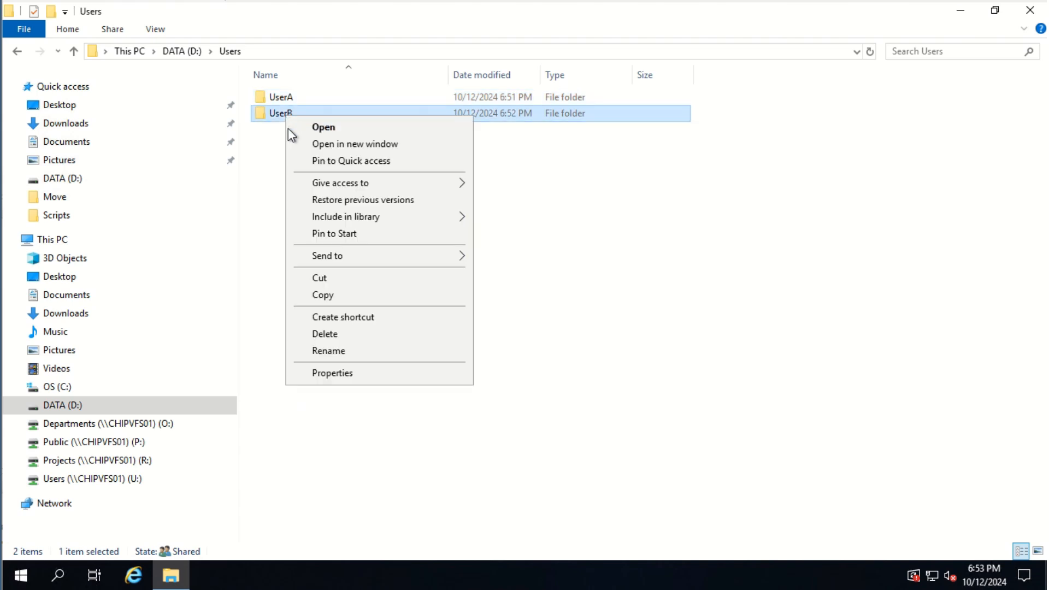
{"action": "left_click", "coordinate": [360, 374]}
{"action": "left_click", "coordinate": [390, 153]}
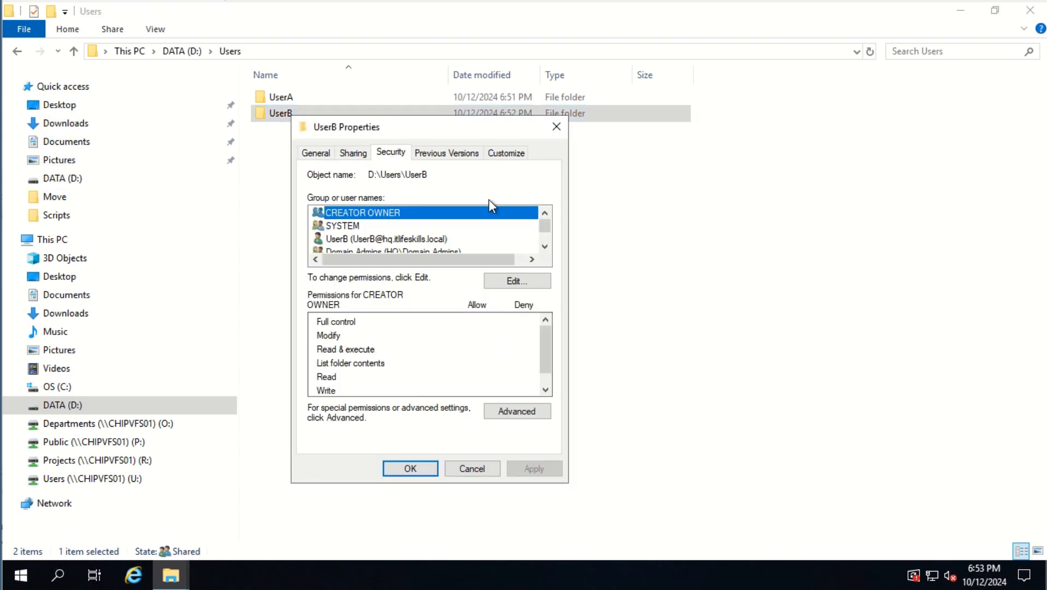
{"action": "left_click", "coordinate": [403, 238]}
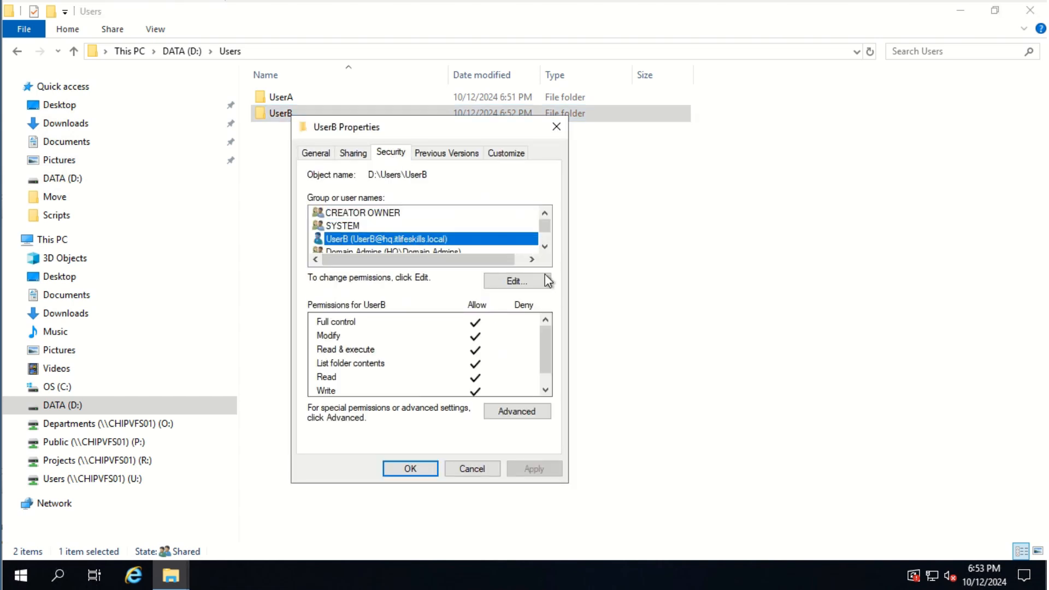
{"action": "left_click", "coordinate": [541, 249]}
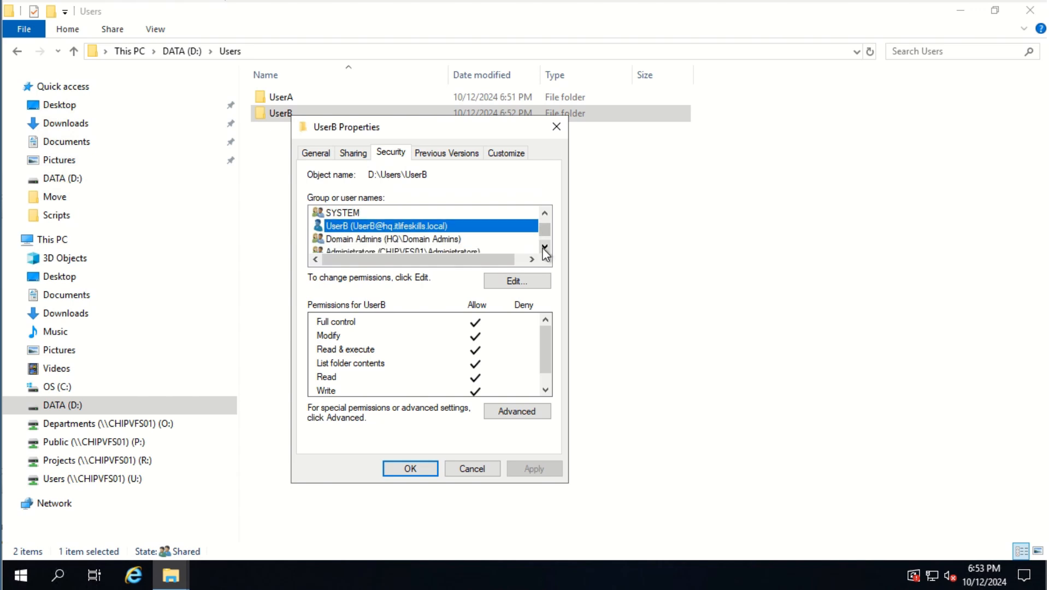
{"action": "left_click", "coordinate": [541, 249]}
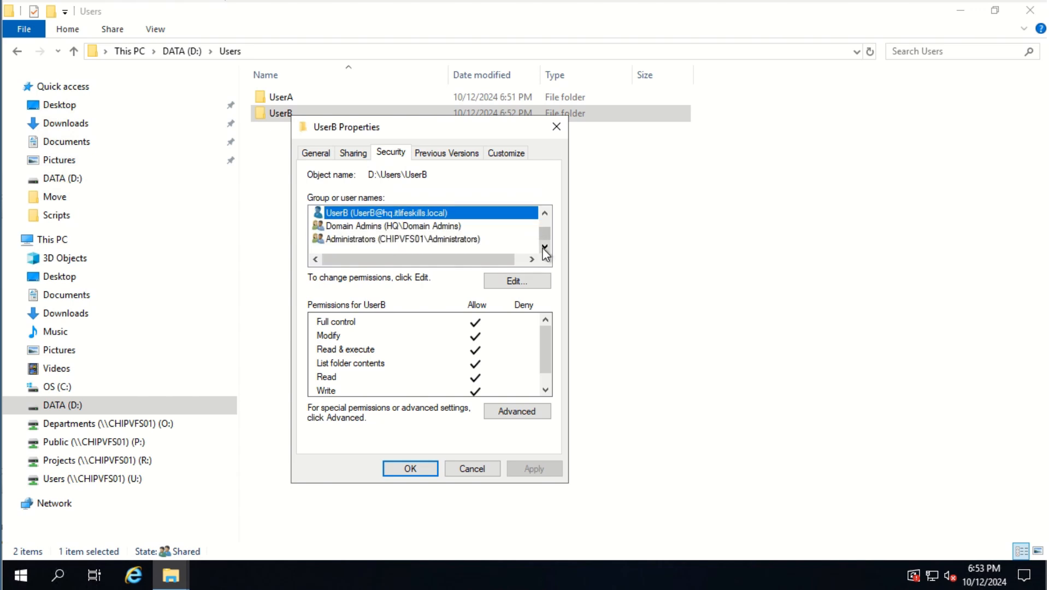
{"action": "left_click", "coordinate": [414, 469]}
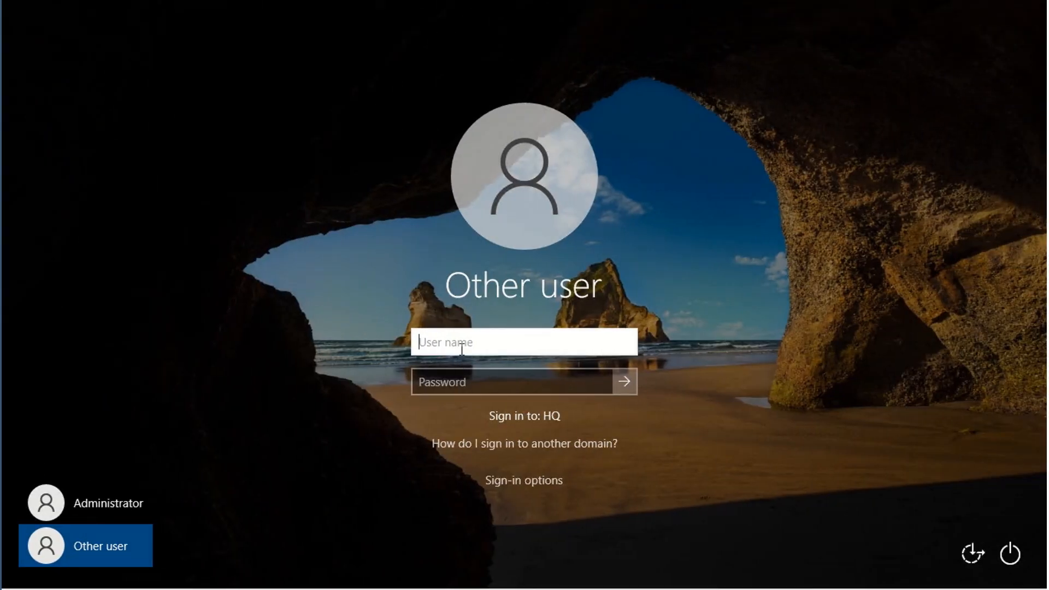
Sign in as UserA with the account password to reach the desktop
{"action": "type", "text": "UserA"}
{"action": "key", "text": "Tab"}
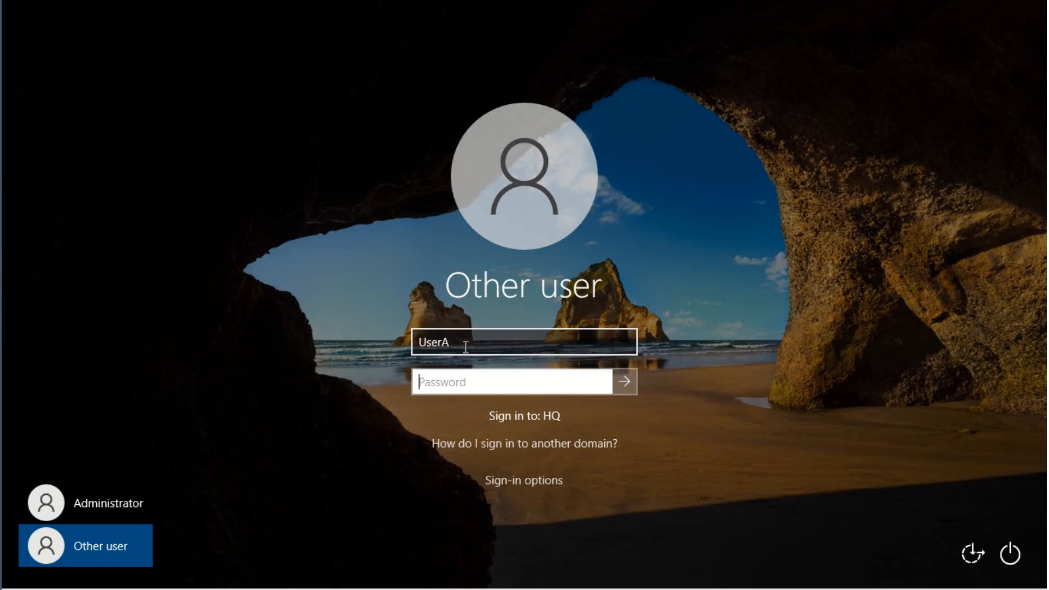
{"action": "type", "text": "Pa$$w0rd123"}
{"action": "key", "text": "Return"}
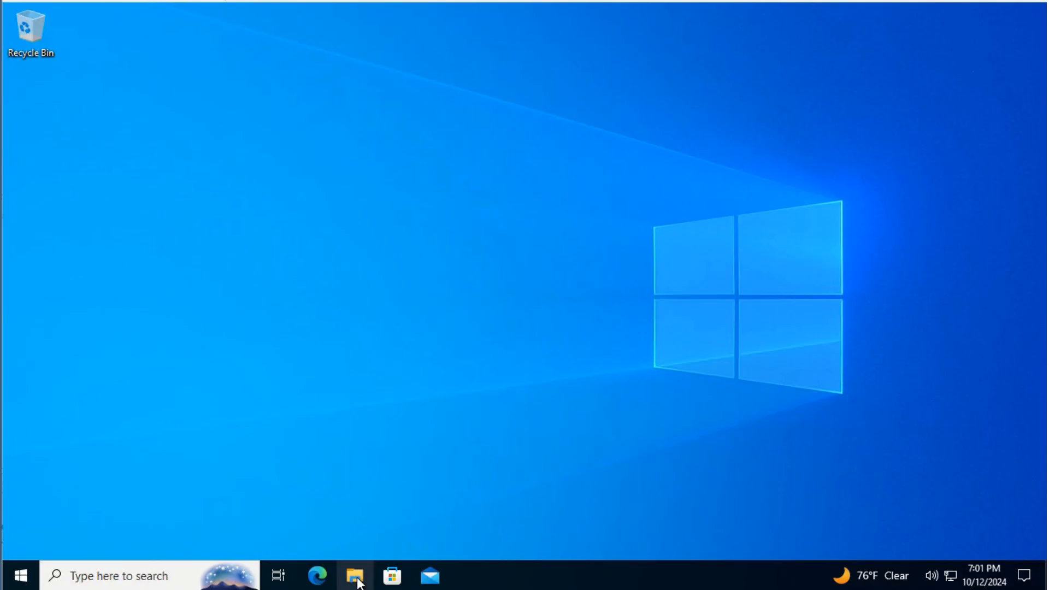
Open File Explorer and go to the UserA (U:) home drive
{"action": "left_click", "coordinate": [357, 579]}
{"action": "scroll", "coordinate": [208, 392], "scroll_direction": "down", "scroll_amount": 1}
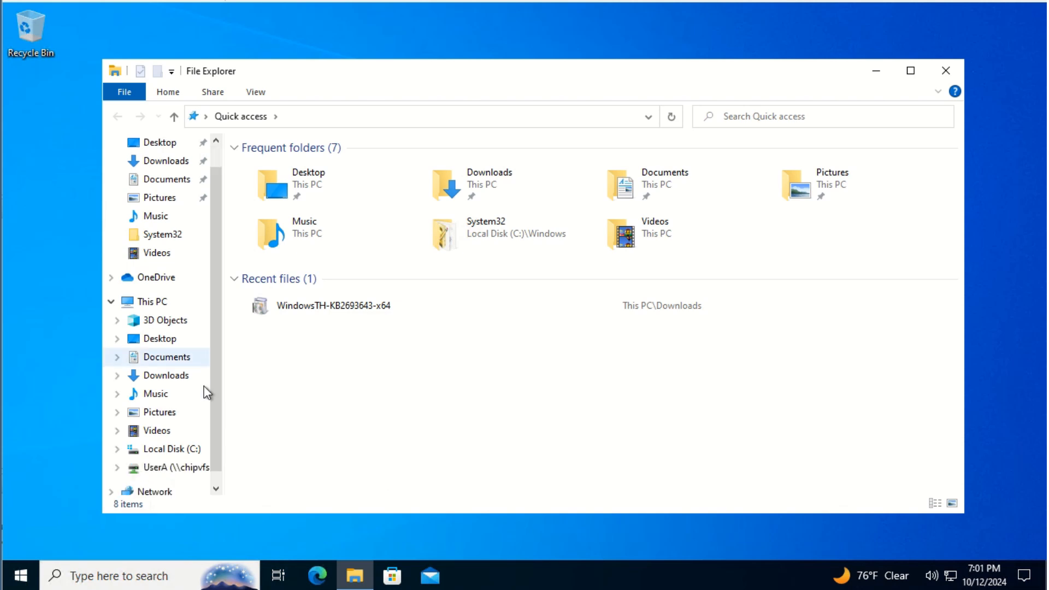
{"action": "left_click", "coordinate": [183, 452]}
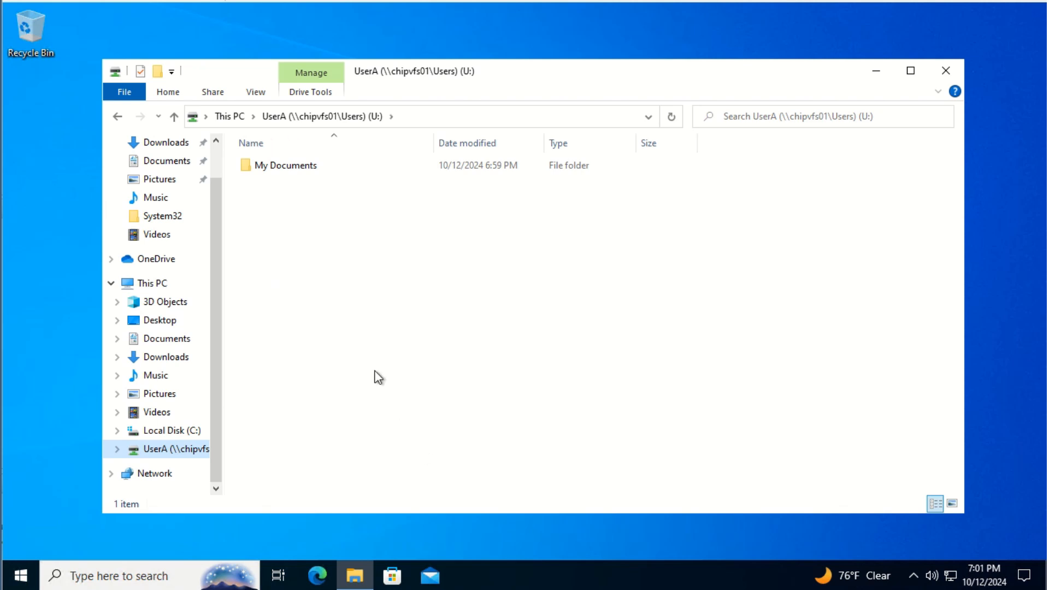
Create a new folder named My Pictures beside My Documents on U:
{"action": "right_click", "coordinate": [277, 164]}
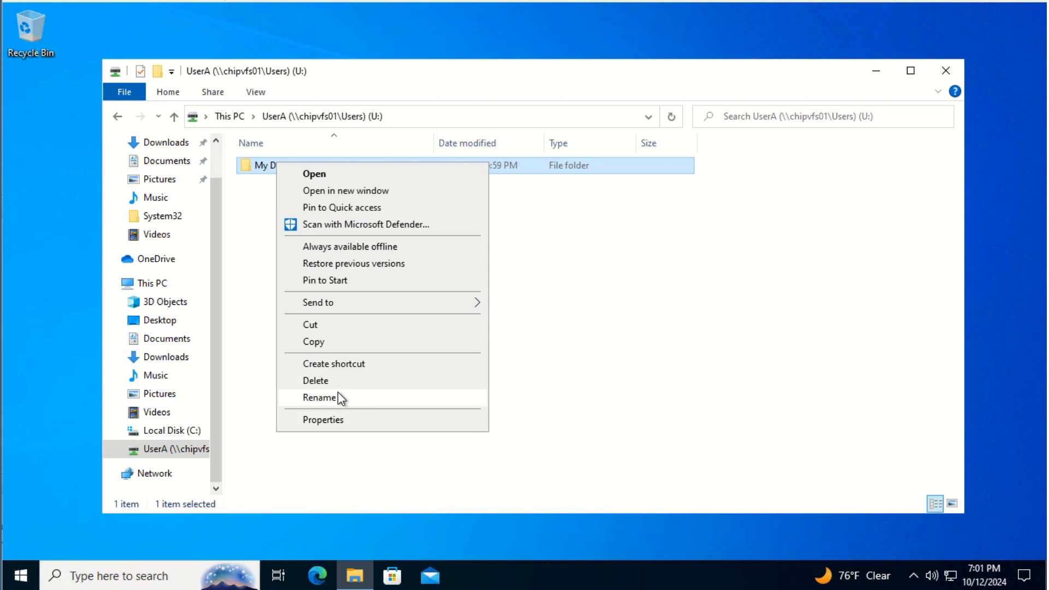
{"action": "left_click", "coordinate": [547, 360]}
{"action": "right_click", "coordinate": [547, 360]}
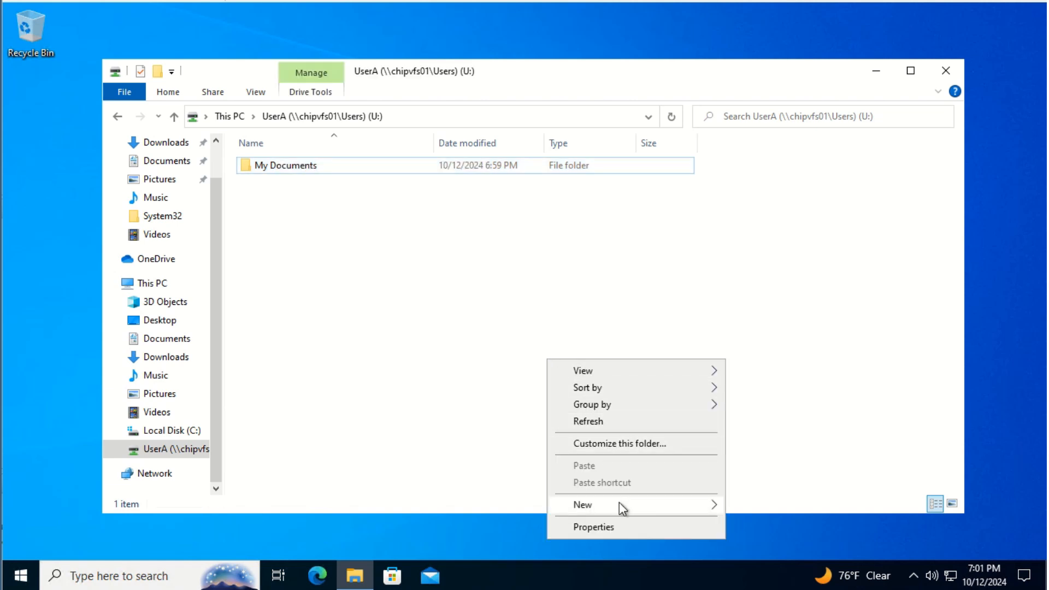
{"action": "mouse_move", "coordinate": [619, 503]}
{"action": "left_click", "coordinate": [787, 413]}
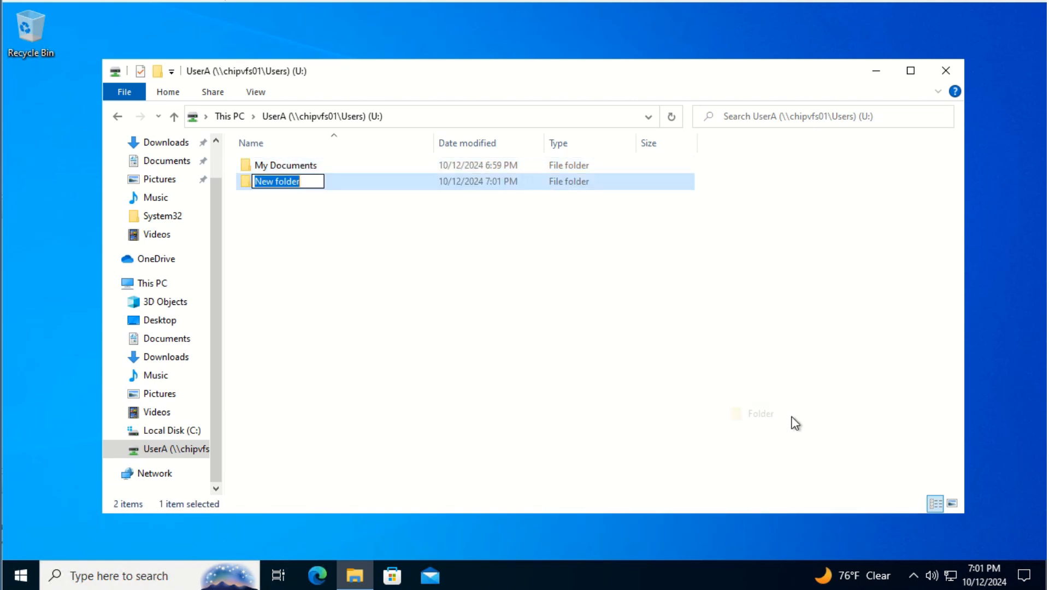
{"action": "type", "text": "My O"}
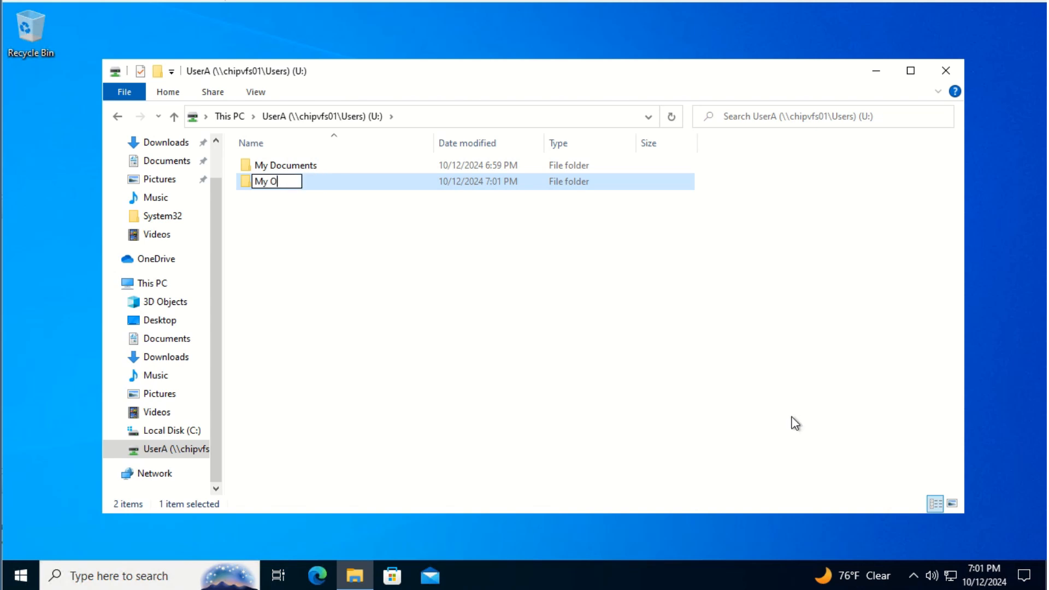
{"action": "key", "text": "BackSpace"}
{"action": "type", "text": "Picture"}
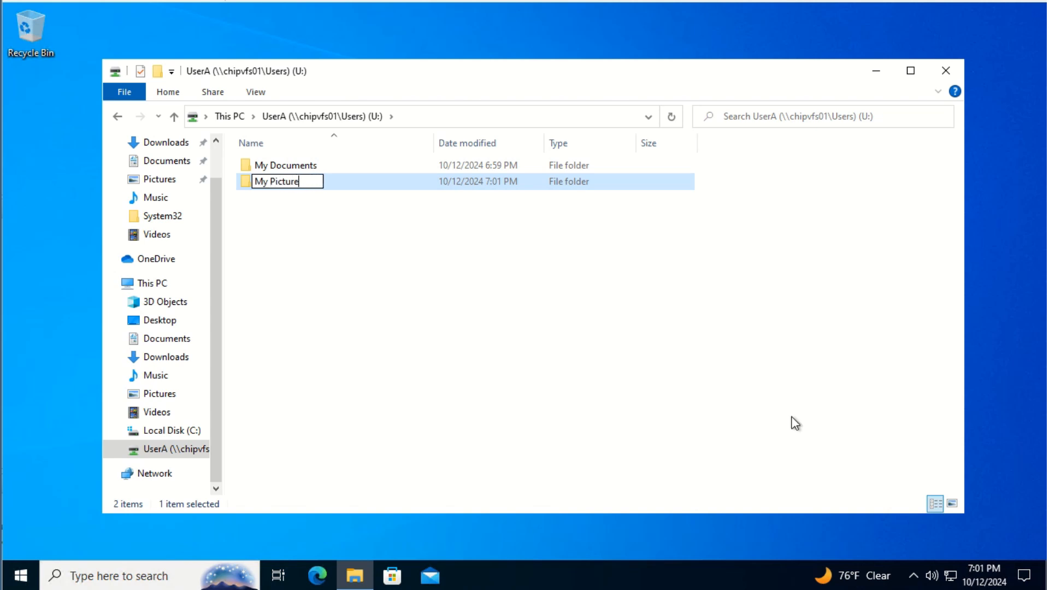
{"action": "type", "text": "s"}
{"action": "left_click", "coordinate": [704, 427]}
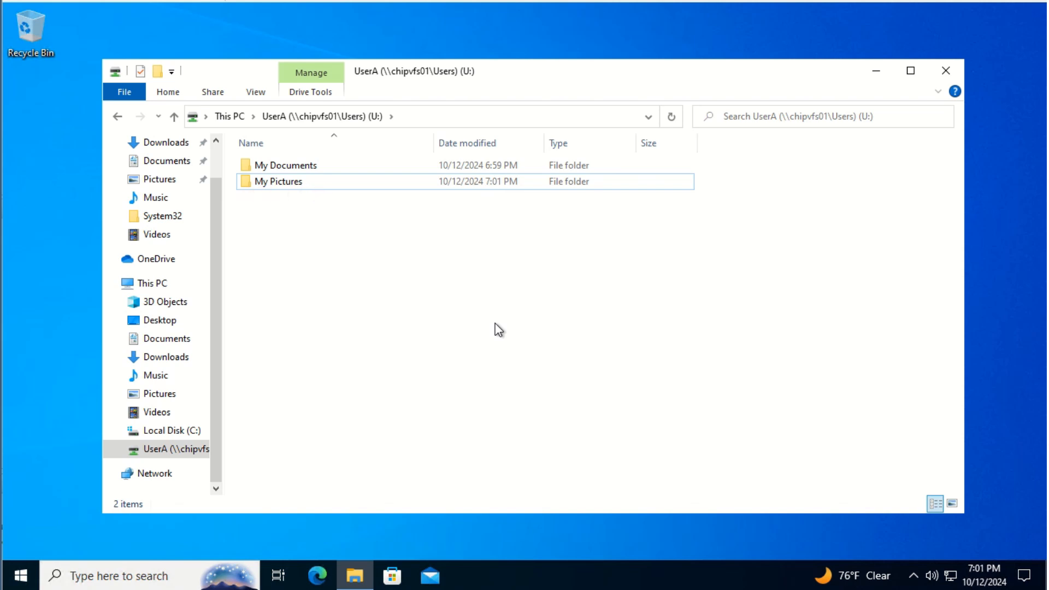
Try opening \\CHIPVFS01\Users and dismiss the access-denied error
{"action": "left_click", "coordinate": [492, 120]}
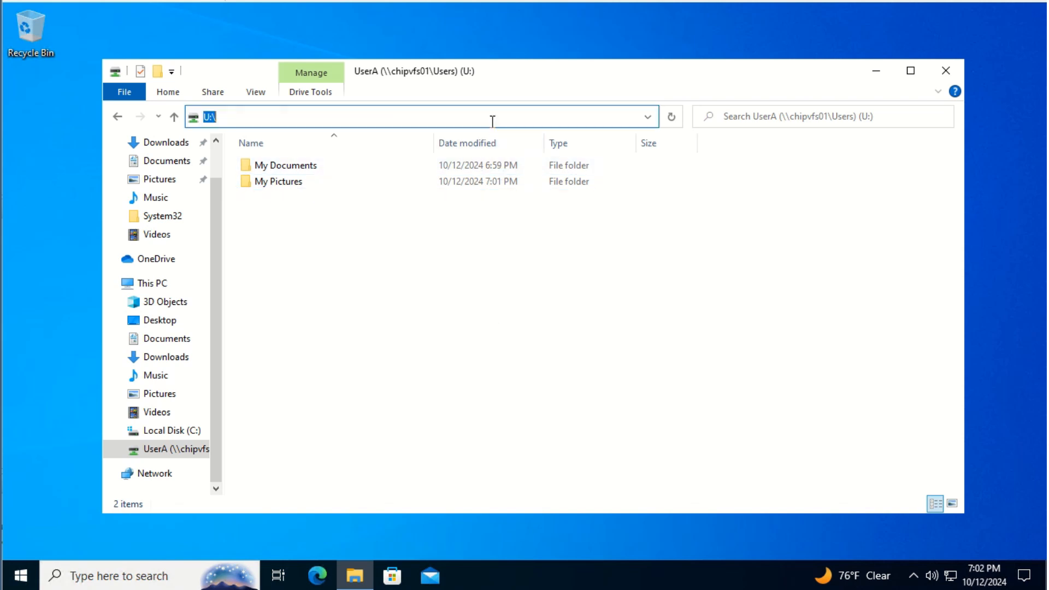
{"action": "type", "text": "\\\\"}
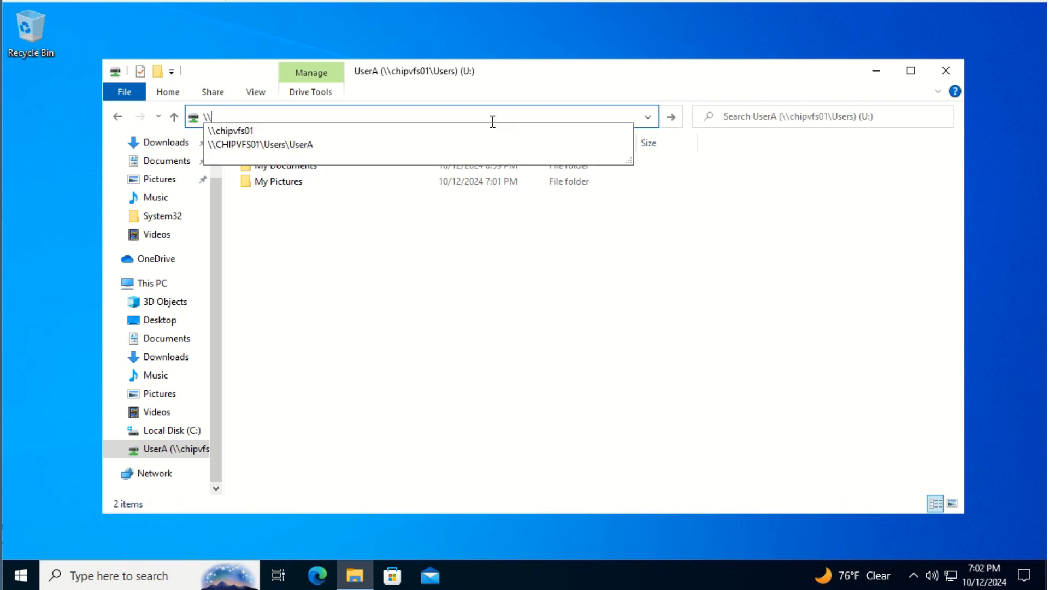
{"action": "key", "text": "Down"}
{"action": "key", "text": "Down"}
{"action": "key", "text": "BackSpace"}
{"action": "key", "text": "BackSpace"}
{"action": "key", "text": "BackSpace"}
{"action": "key", "text": "BackSpace"}
{"action": "key", "text": "BackSpace"}
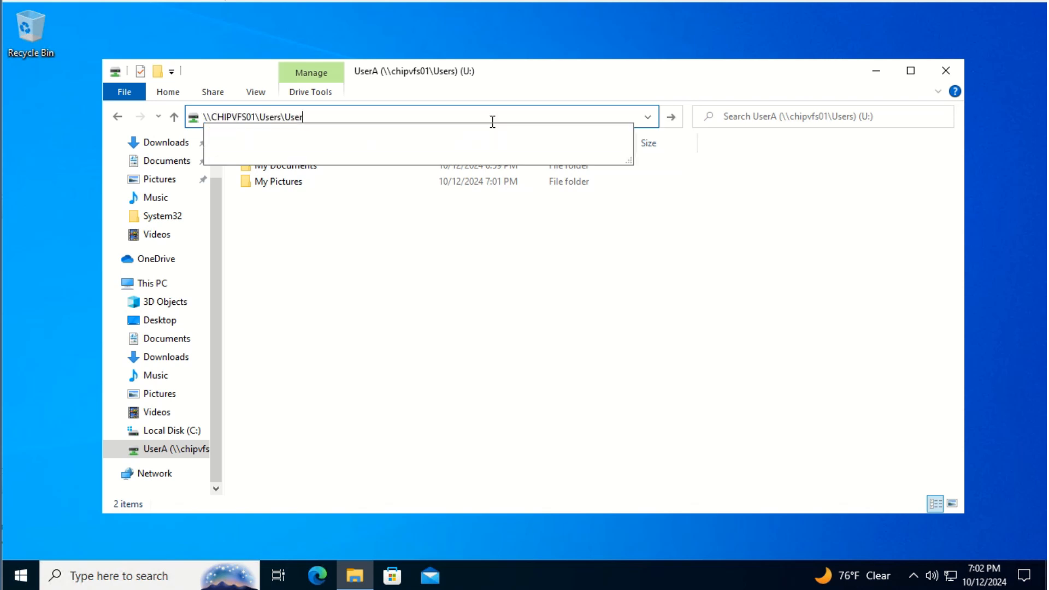
{"action": "key", "text": "Return"}
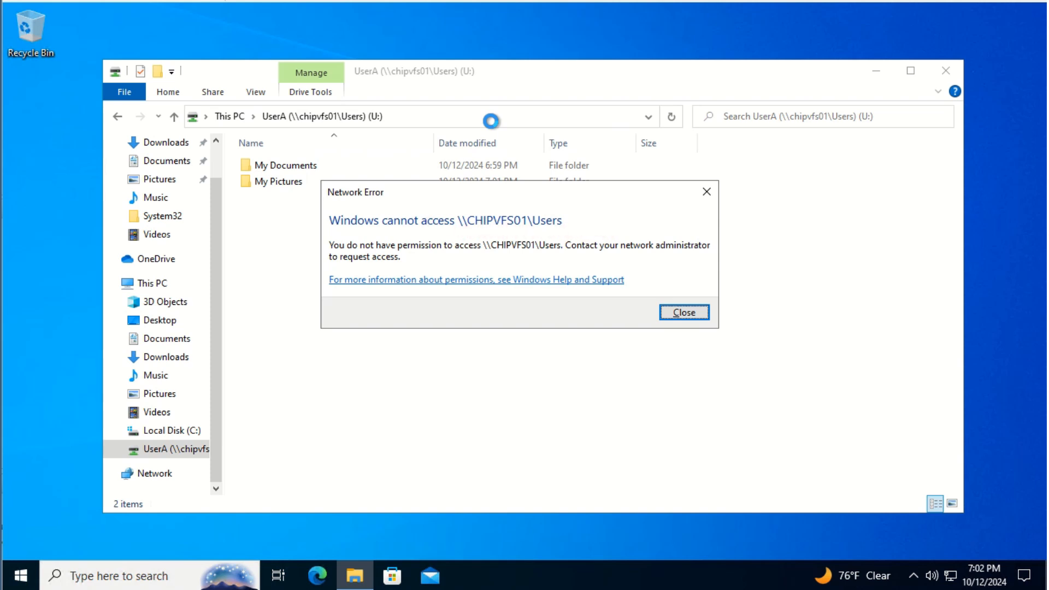
{"action": "left_click", "coordinate": [691, 318]}
Open \\CHIPVFS01\Users\UserA successfully over the network
{"action": "left_click", "coordinate": [456, 117]}
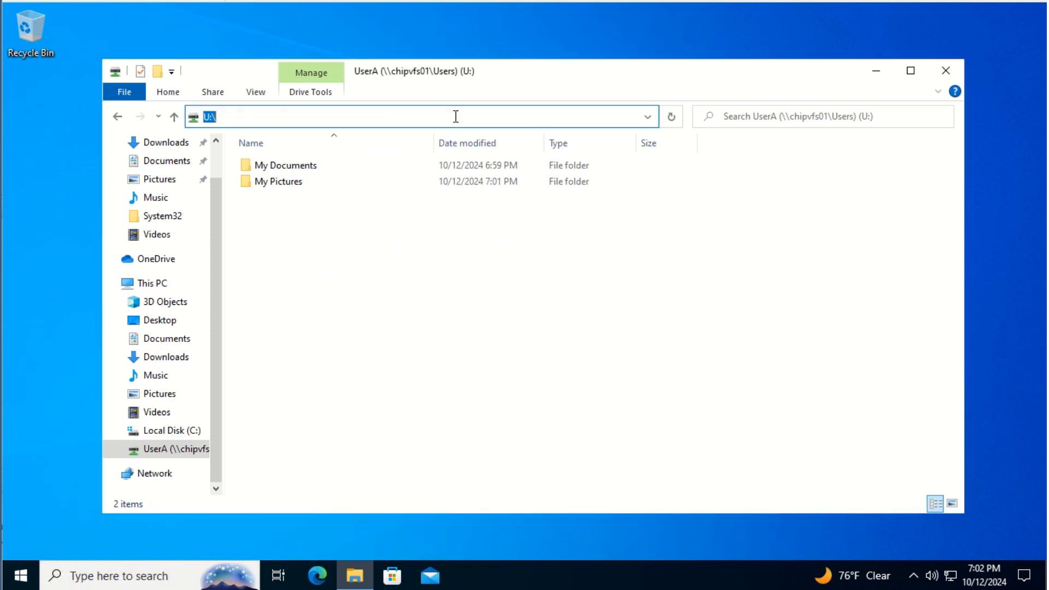
{"action": "left_click", "coordinate": [455, 117]}
{"action": "key", "text": "BackSpace"}
{"action": "key", "text": "BackSpace"}
{"action": "key", "text": "BackSpace"}
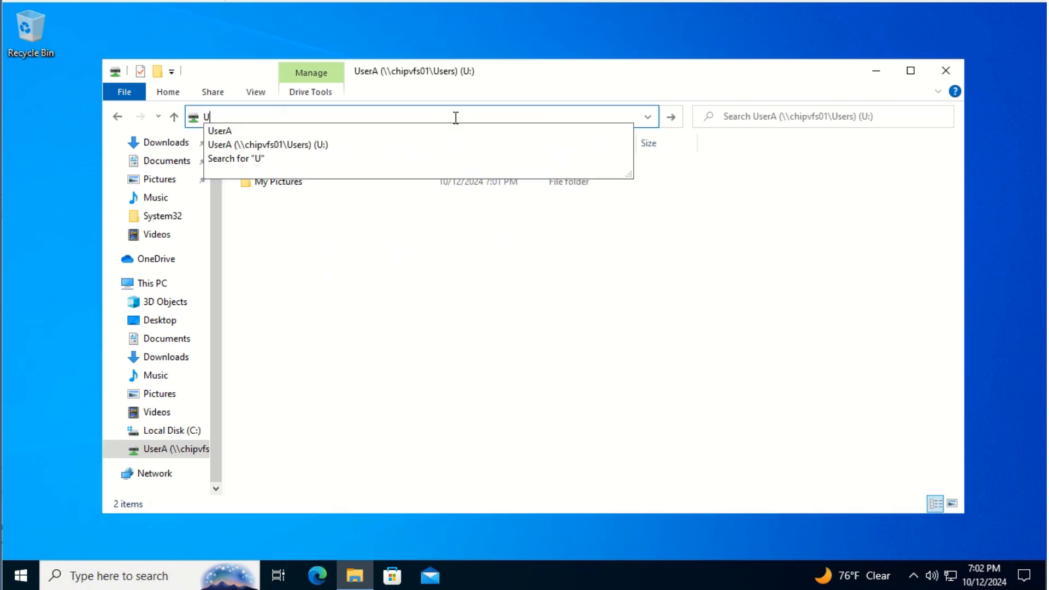
{"action": "type", "text": "\\\\"}
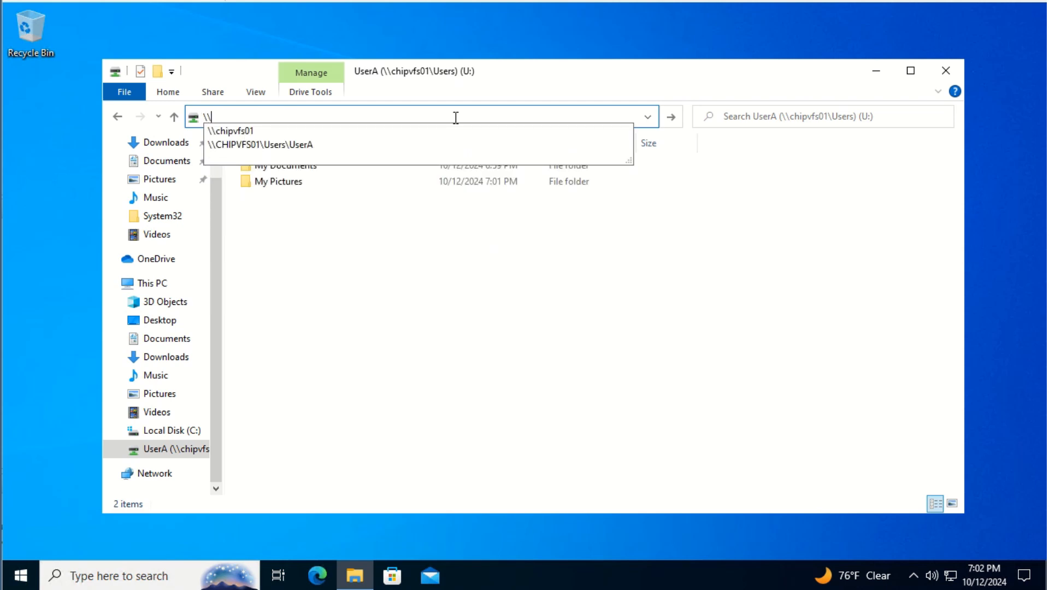
{"action": "key", "text": "Down"}
{"action": "key", "text": "Down"}
{"action": "key", "text": "Return"}
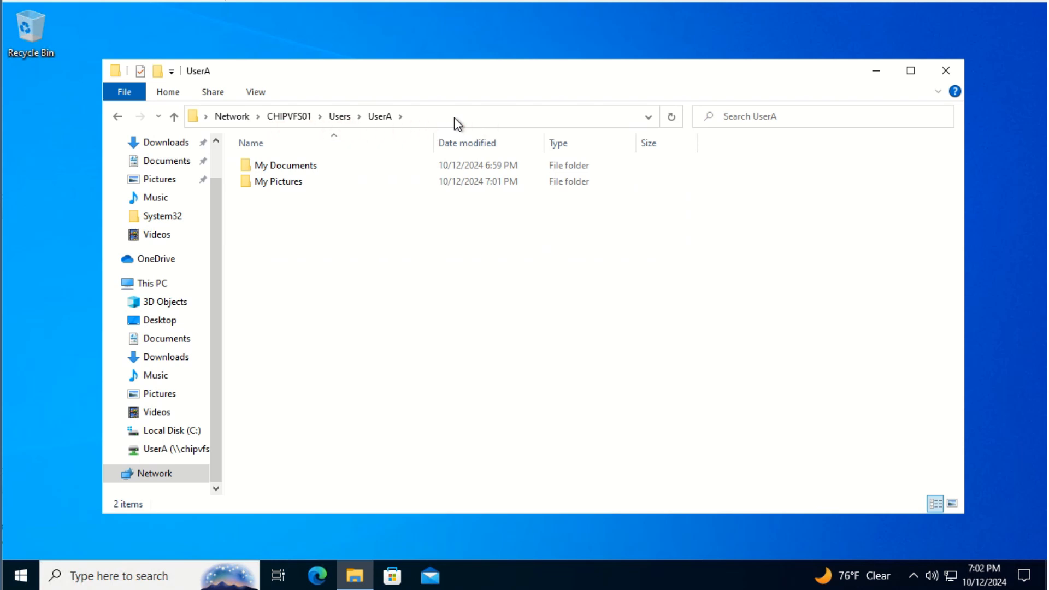
Try opening \\CHIPVFS01\Users\UserB and dismiss the access-denied error
{"action": "left_click", "coordinate": [461, 123]}
{"action": "left_click", "coordinate": [463, 121]}
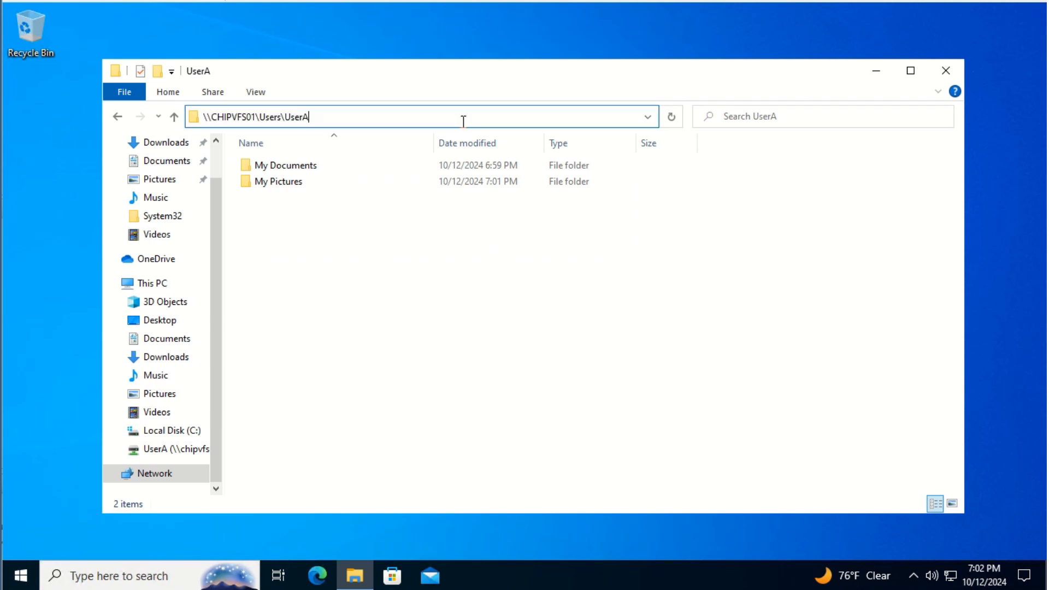
{"action": "key", "text": "BackSpace"}
{"action": "type", "text": "B"}
{"action": "key", "text": "ctrl+a"}
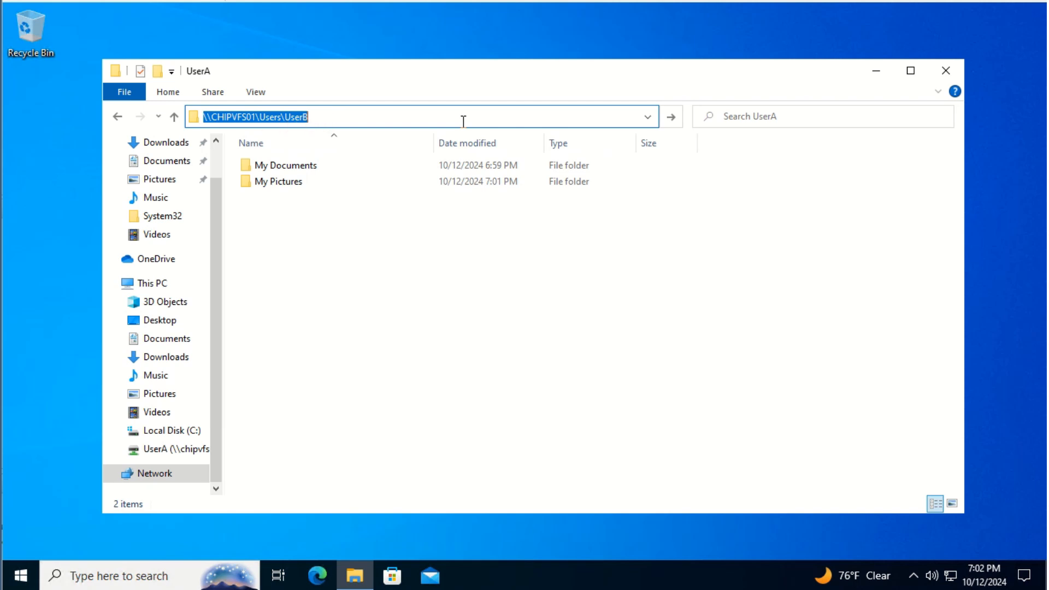
{"action": "key", "text": "Return"}
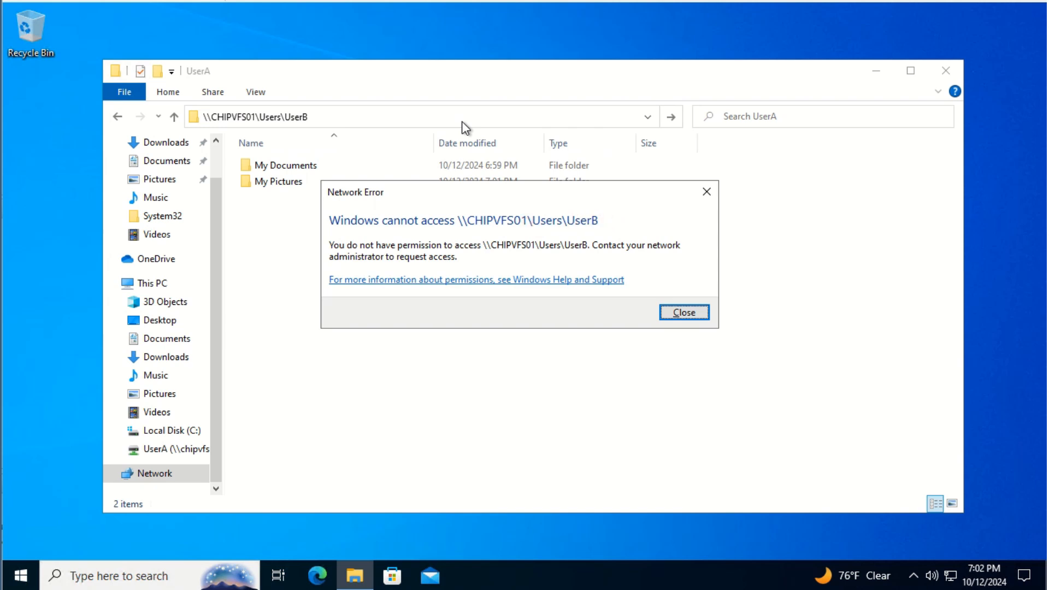
{"action": "left_click", "coordinate": [702, 318]}
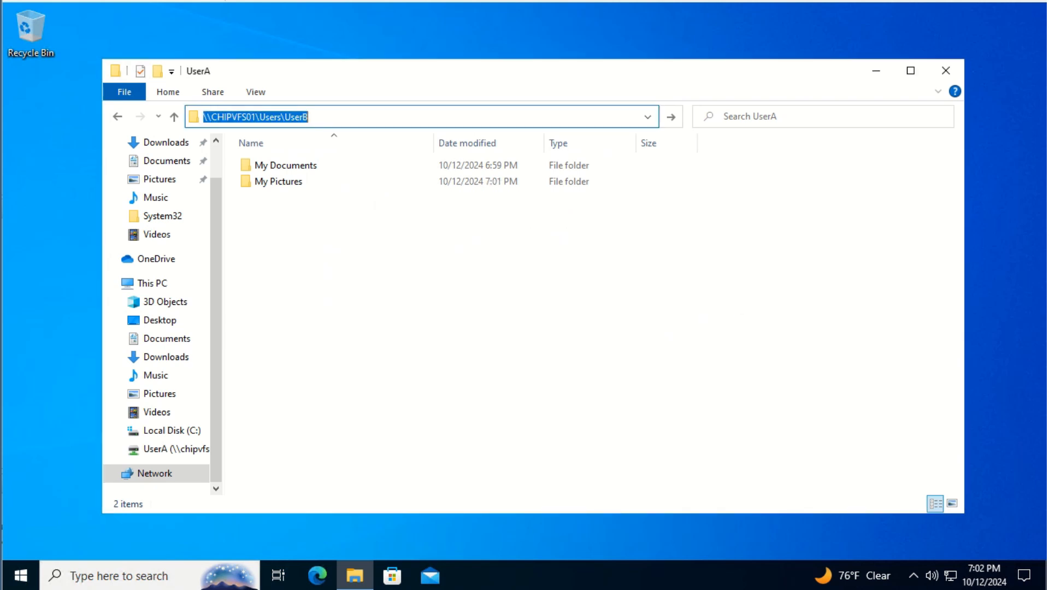